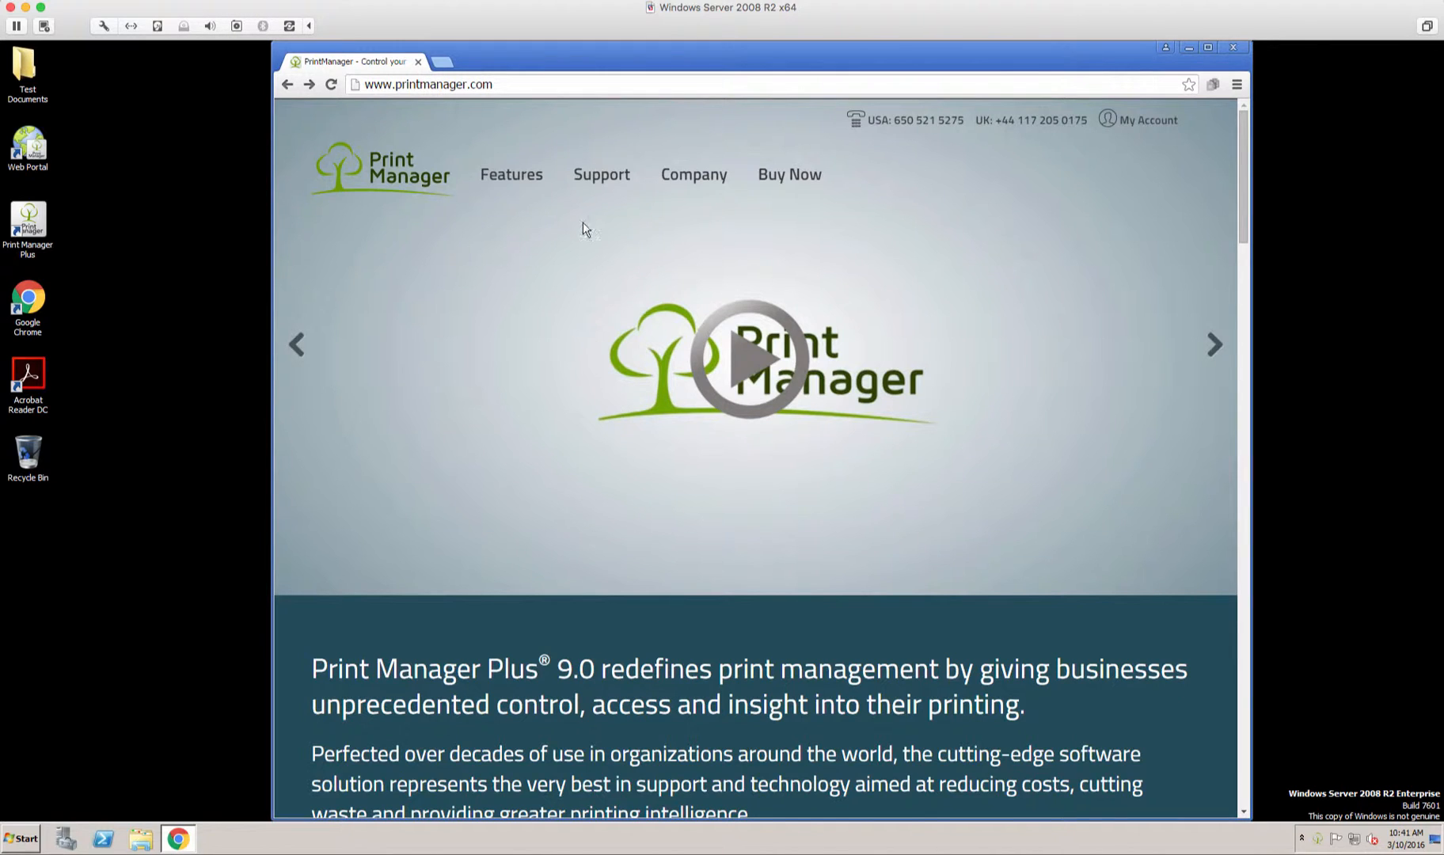
Open the support article on Print Manager Plus 8.0 to 9.0 upgrade and Database Migration Wizard best practices from the 9.0 help desk center
click(610, 180)
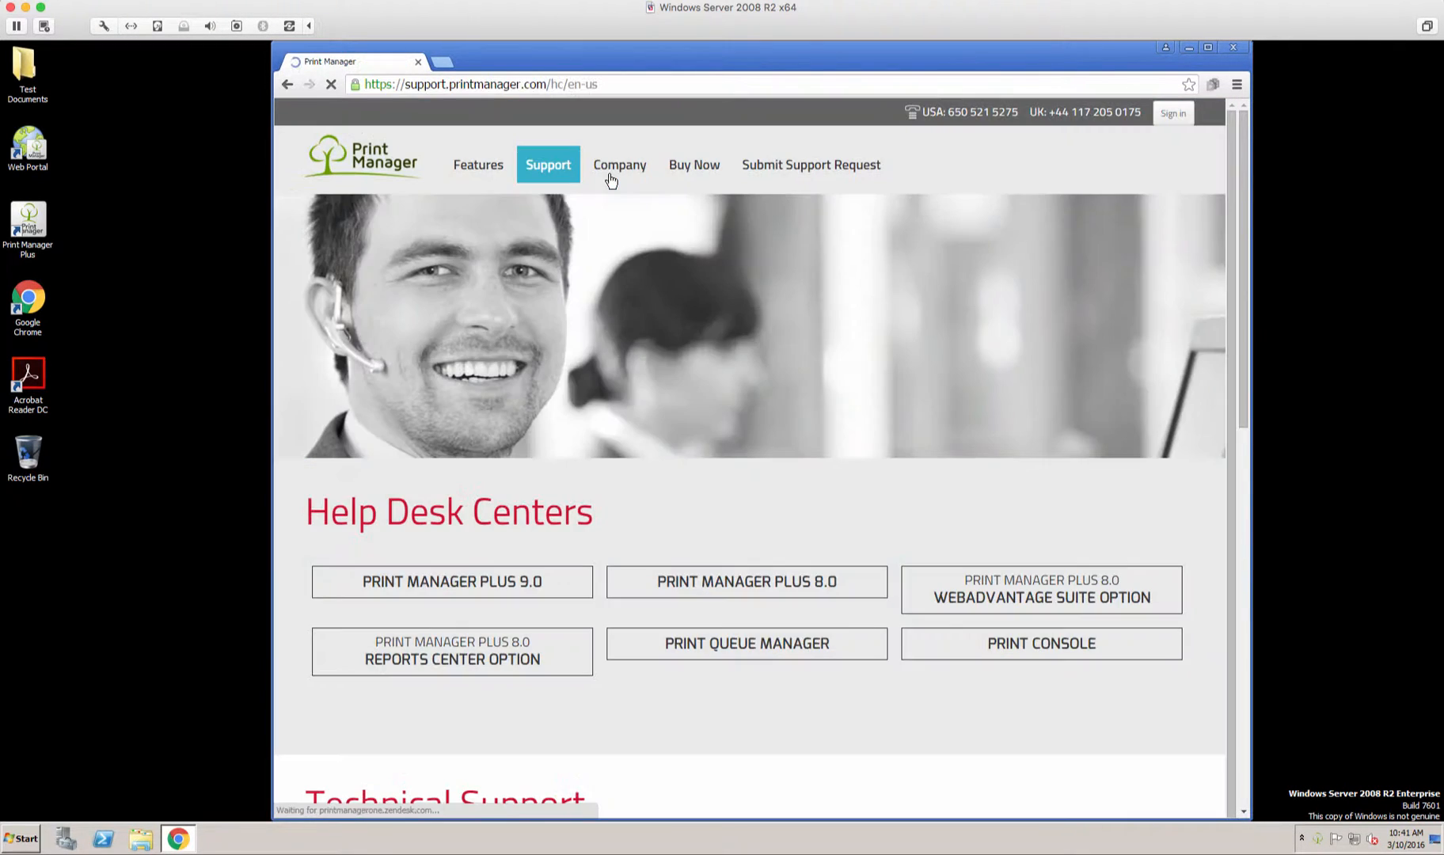
click(488, 595)
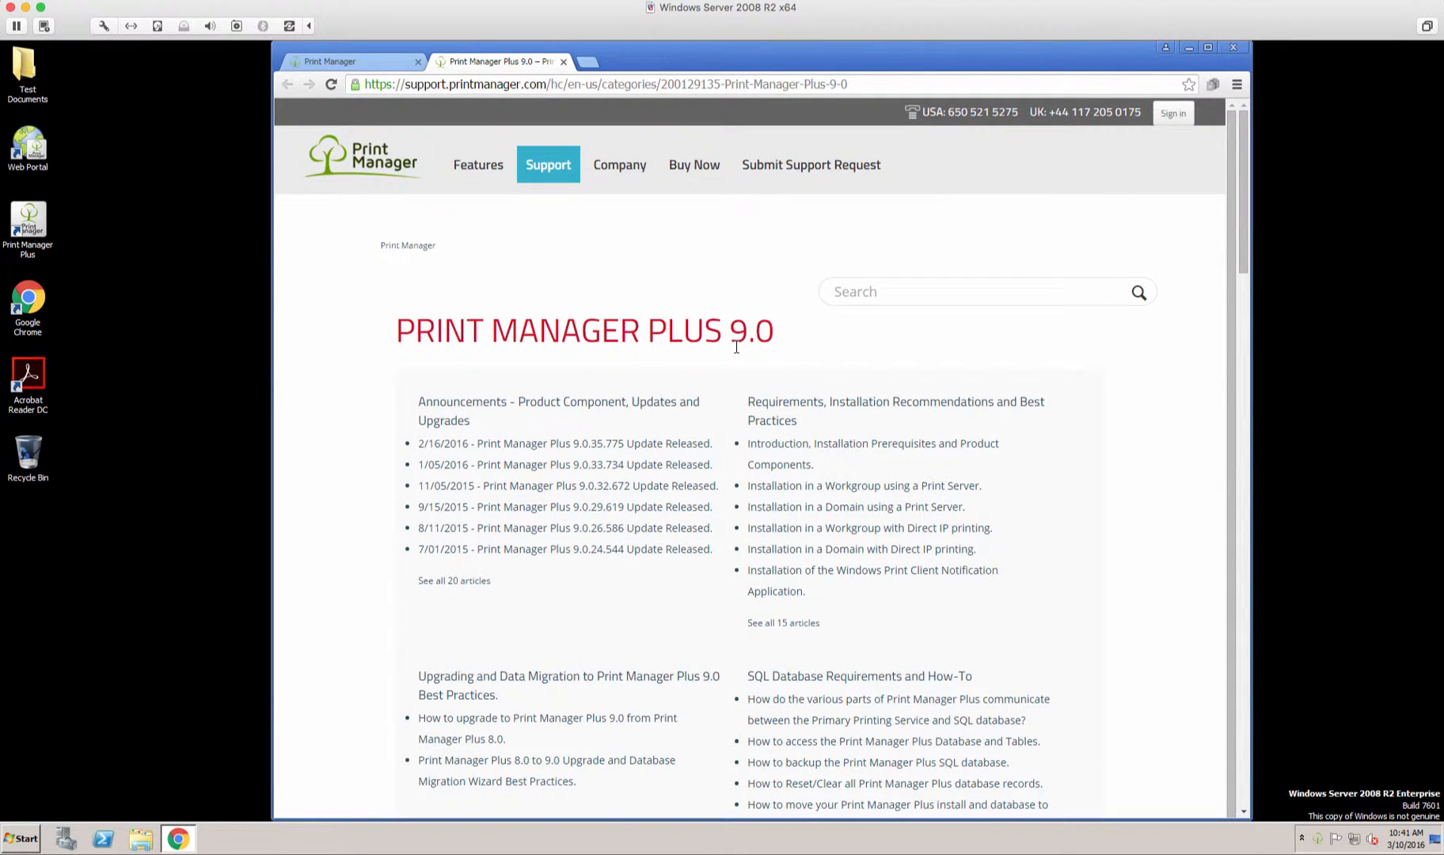
scroll(737, 349, down, 4)
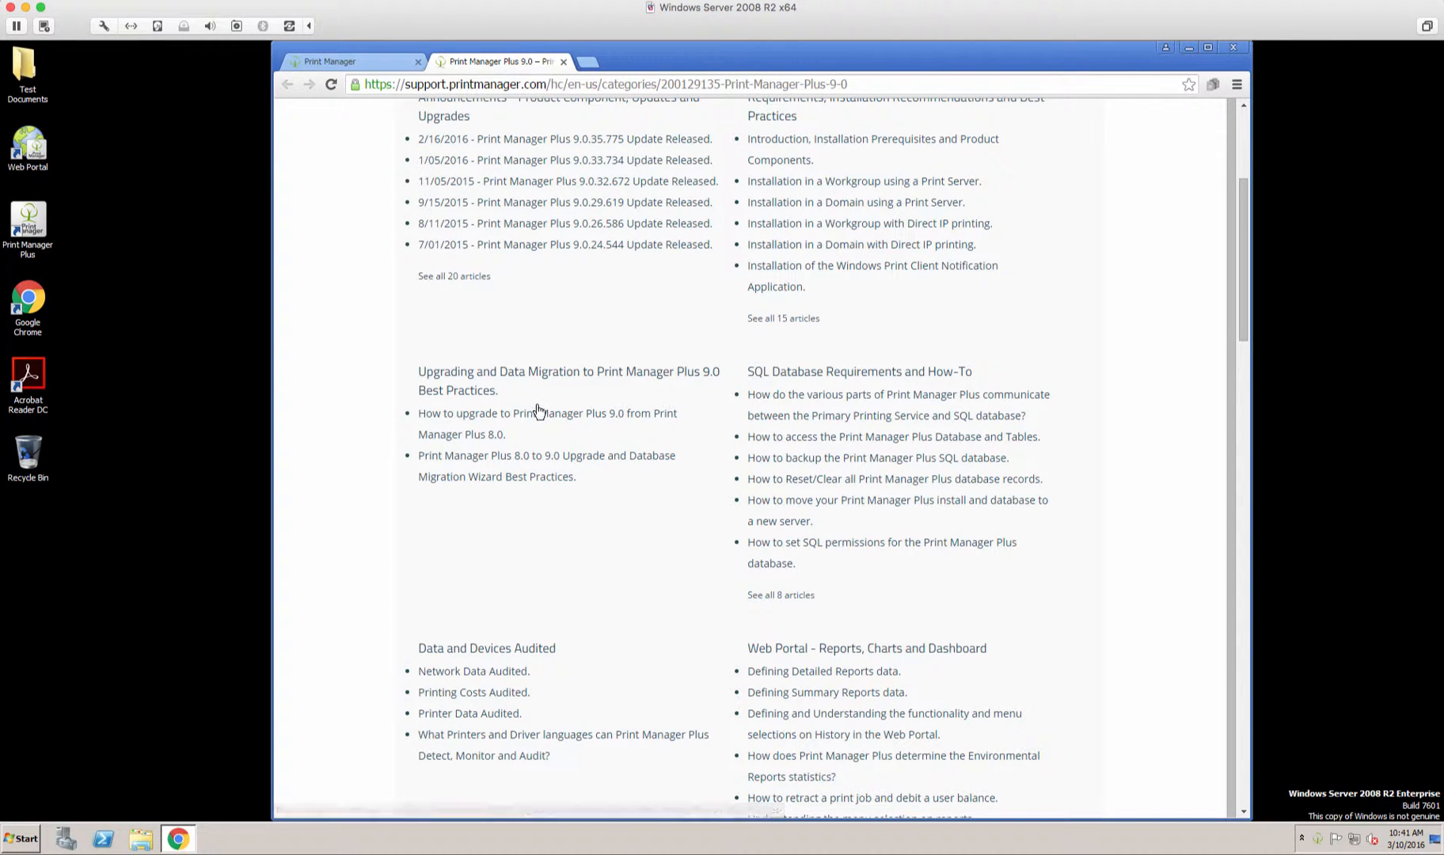
click(536, 462)
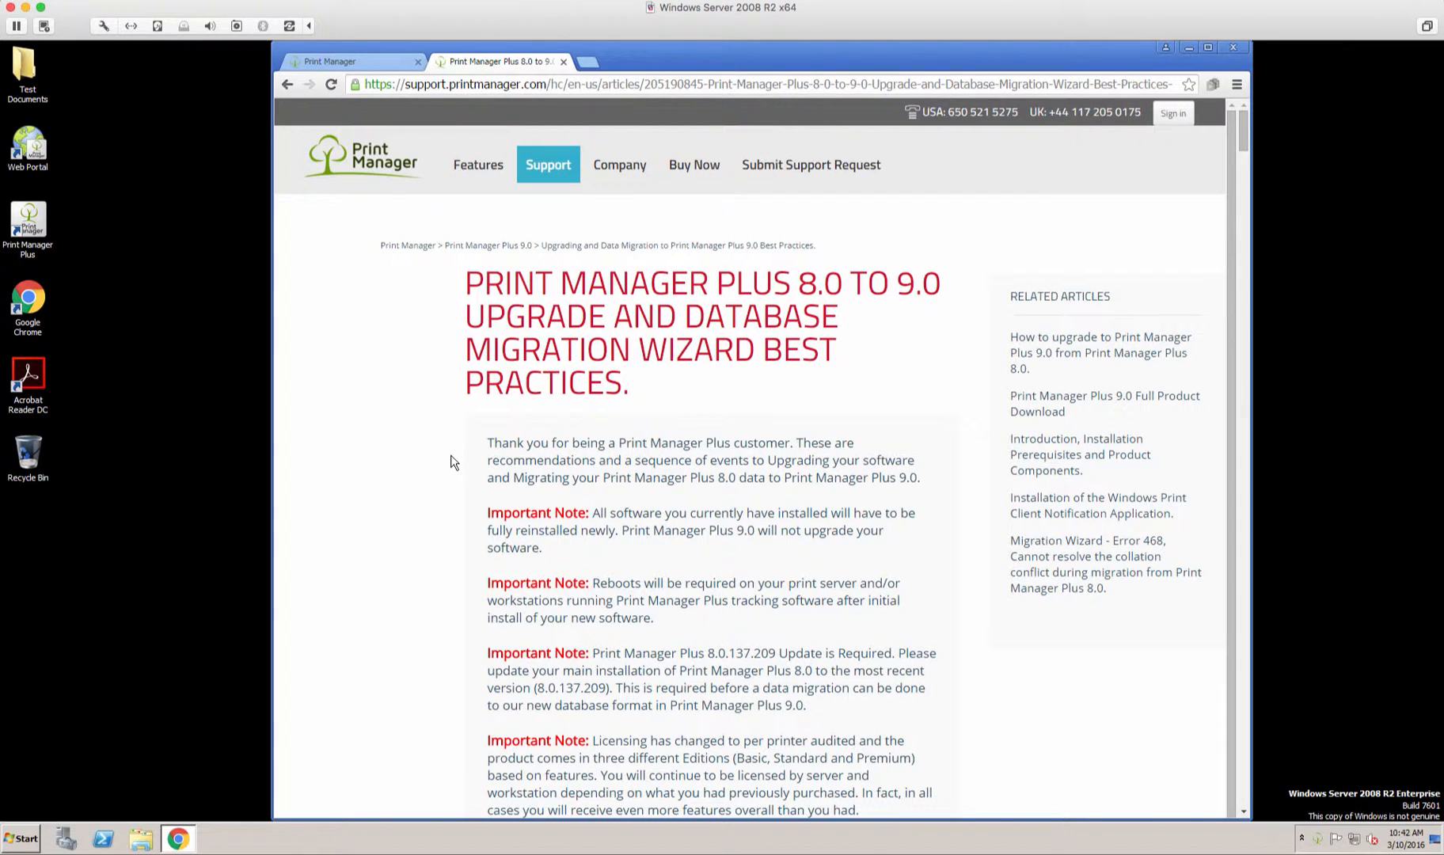
Read the article's important notes on upgrading, highlighting the note about the required Print Manager Plus 8.0.137.209 update
scroll(454, 463, down, 1)
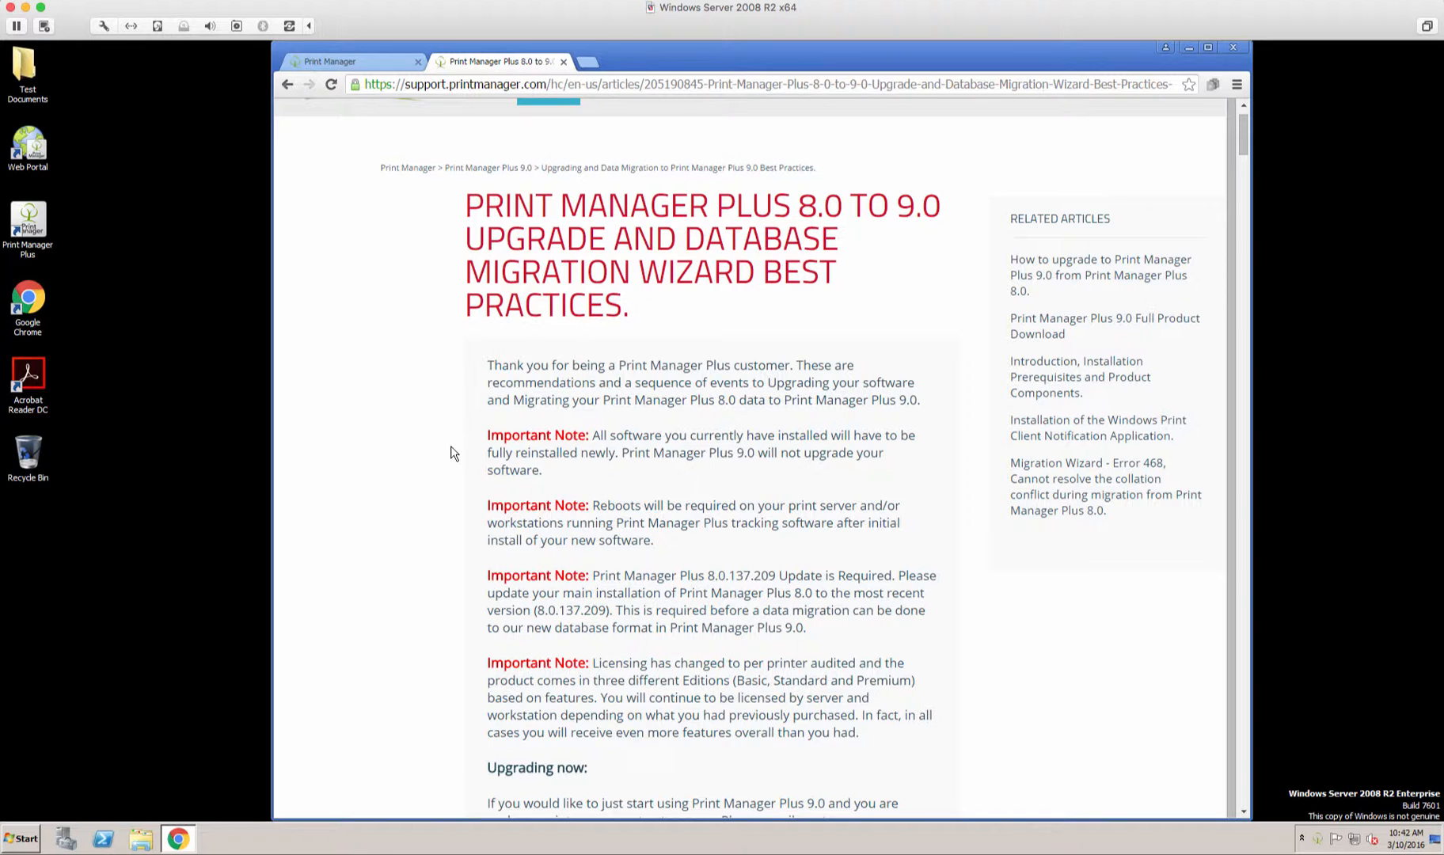
scroll(451, 453, down, 2)
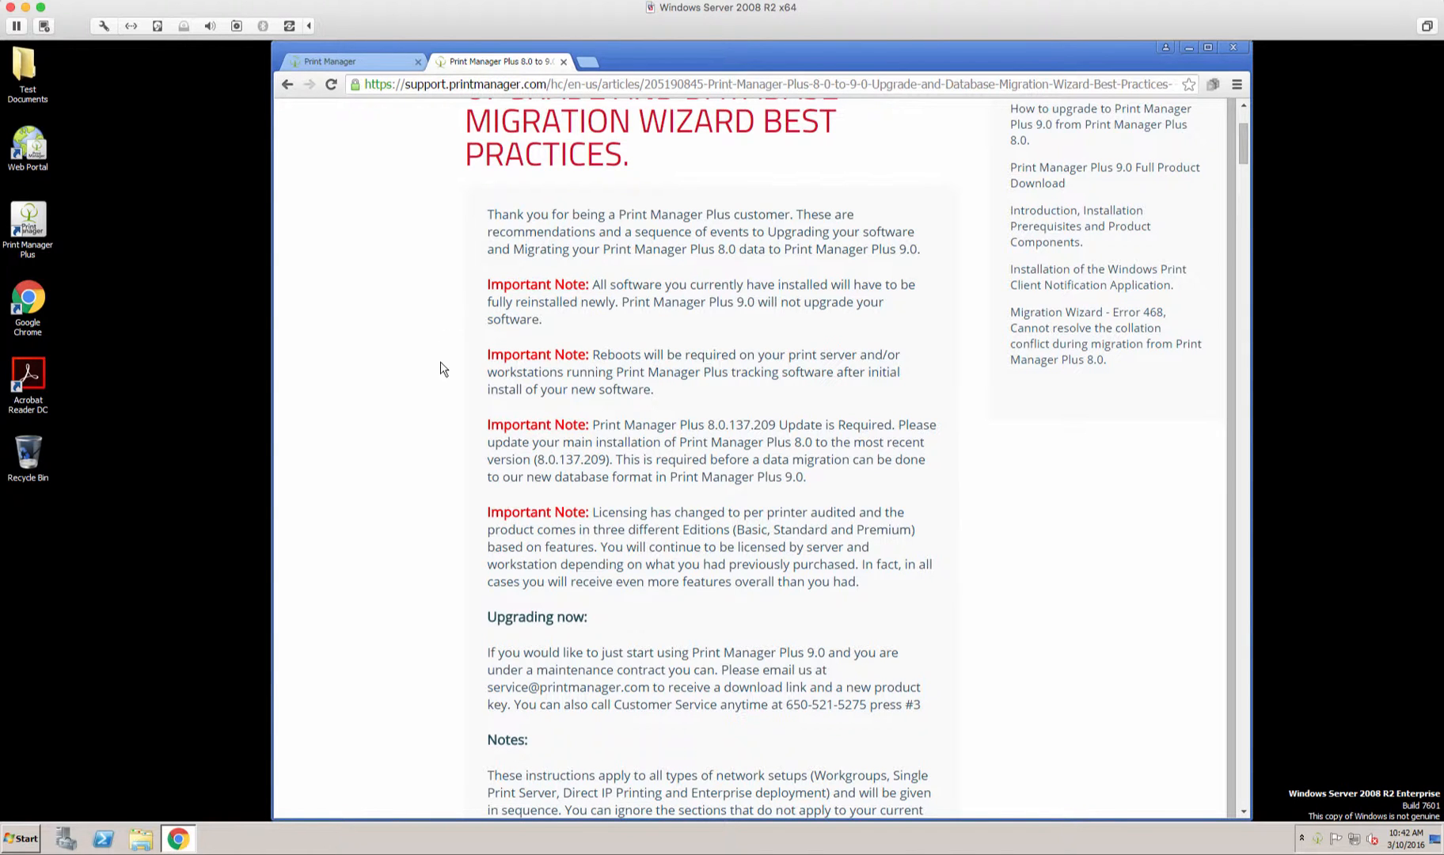
scroll(441, 401, down, 2)
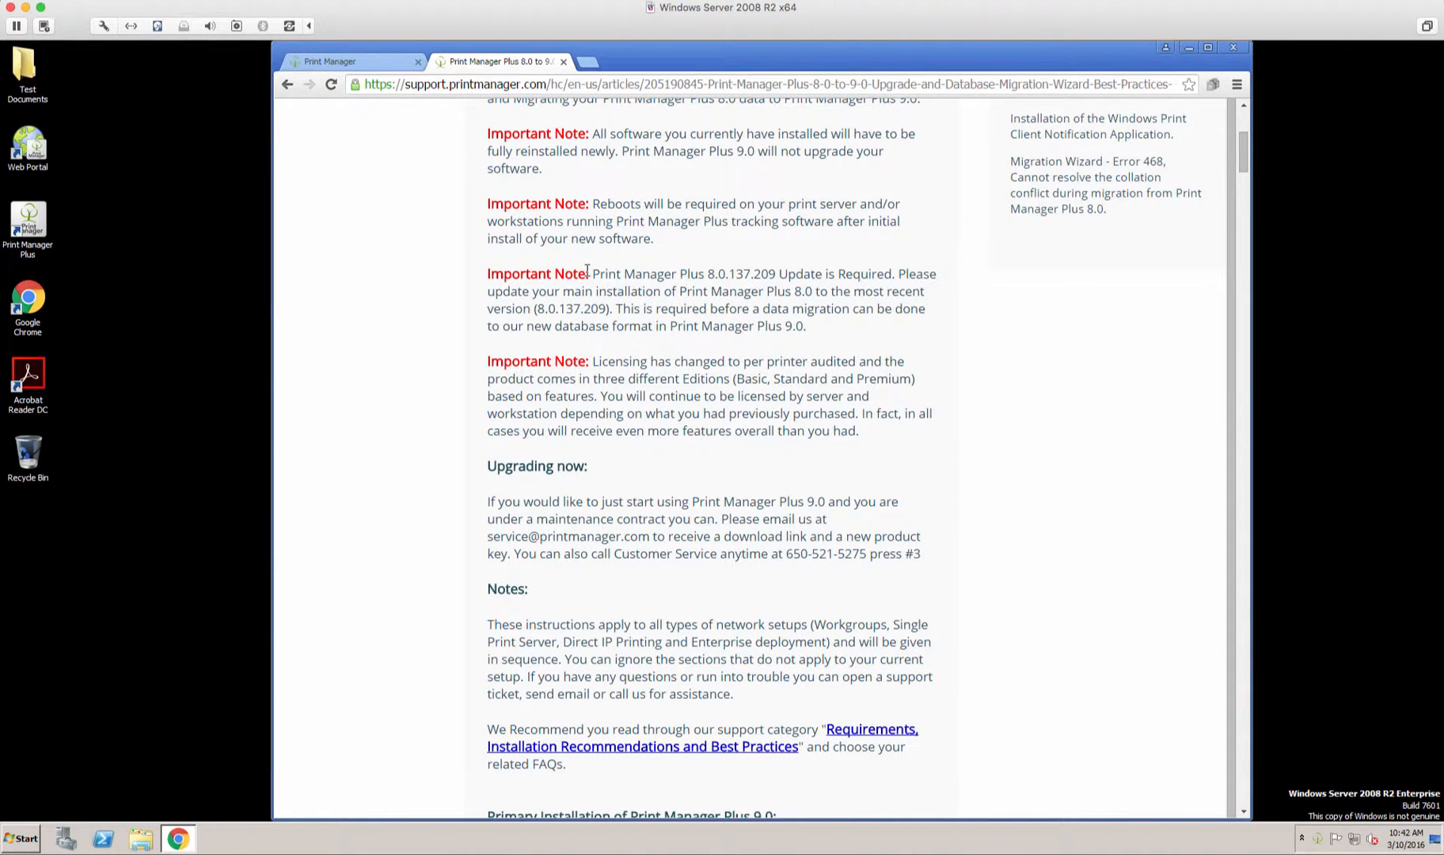
drag(594, 272, 844, 330)
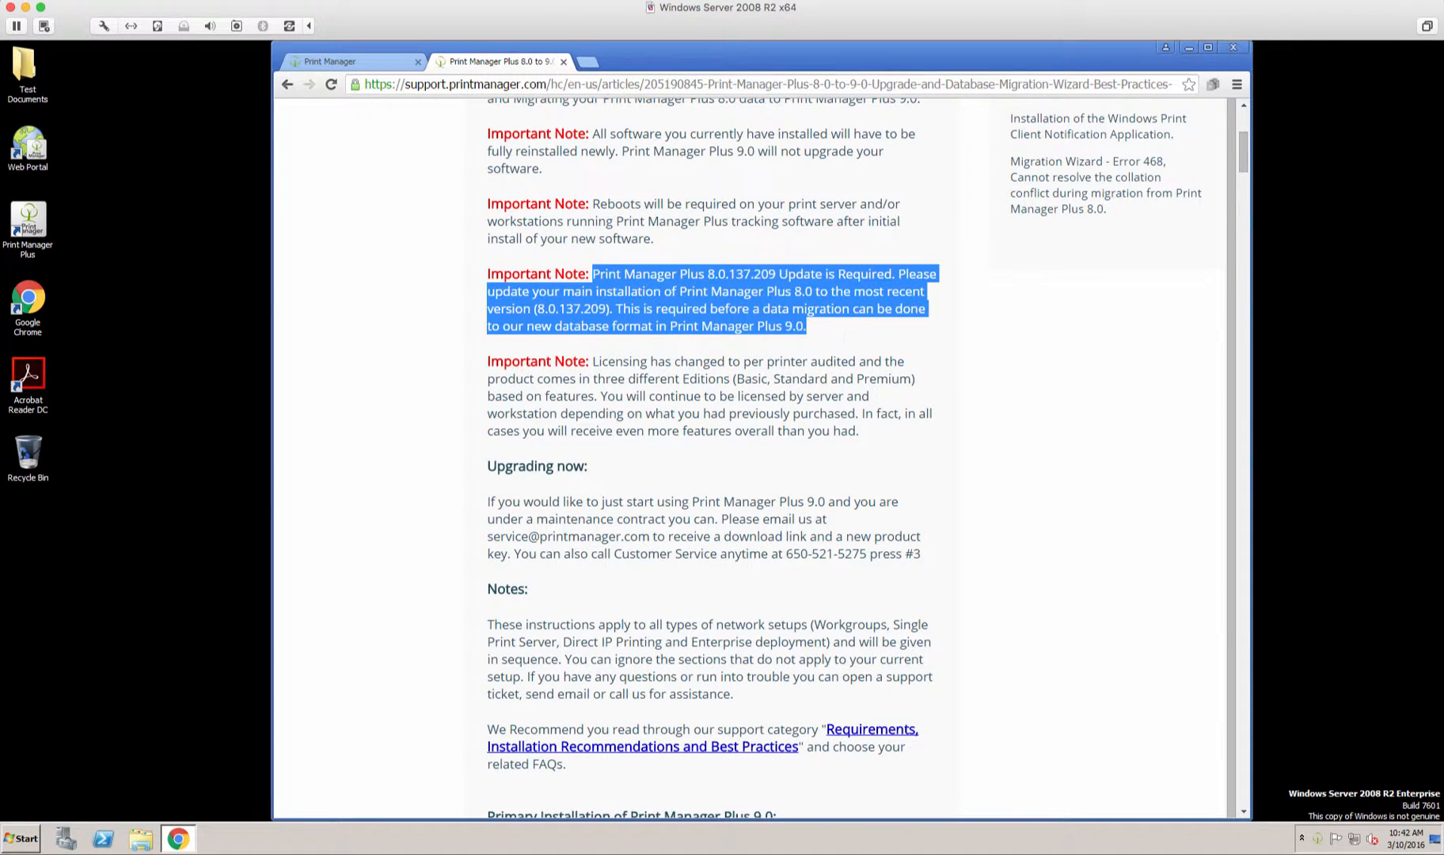
click(740, 274)
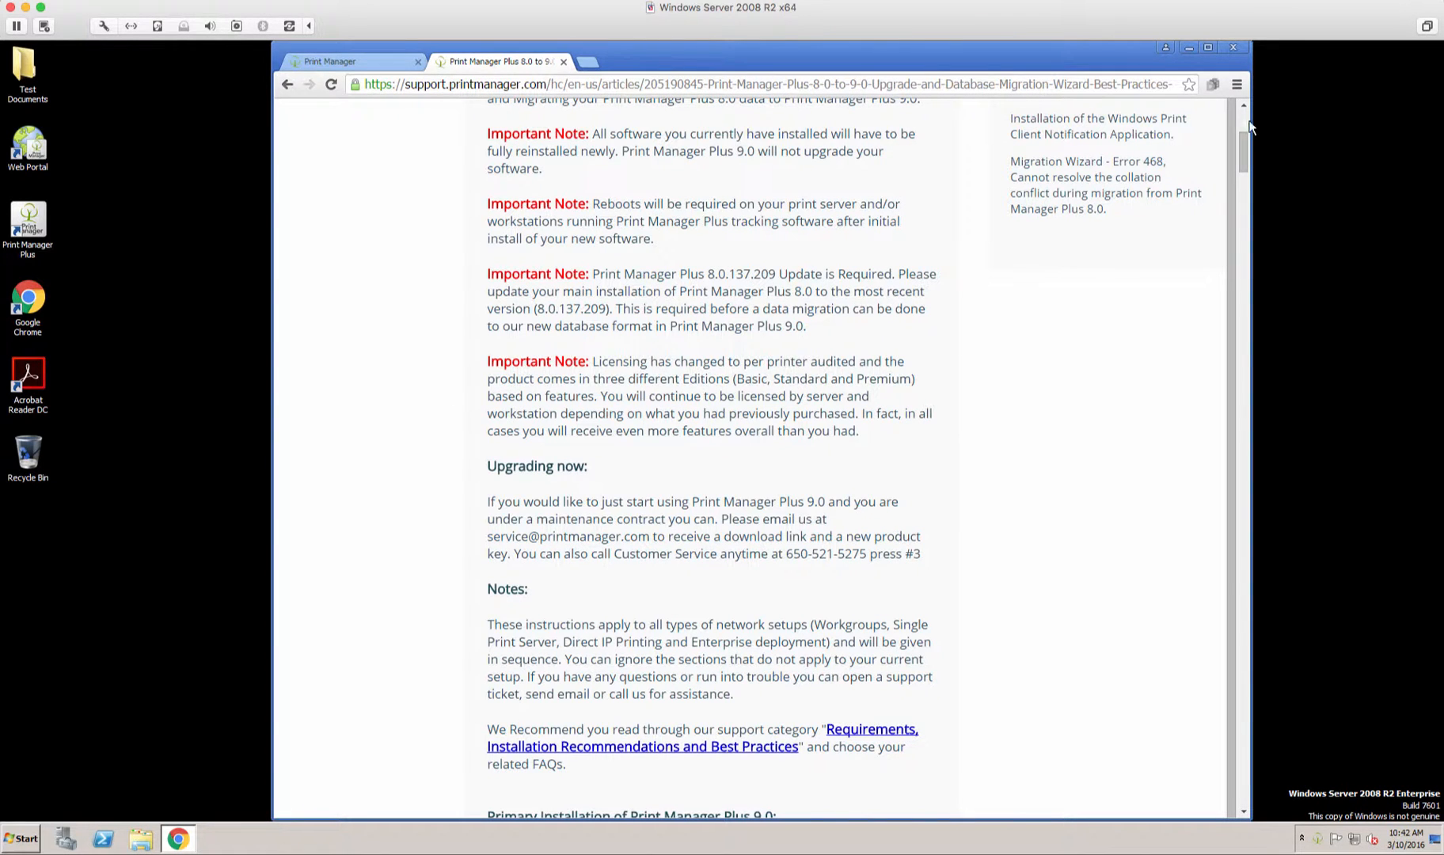
Review the article's primary installation instructions from step 1 through the Migration Wizard database selection in step 11
scroll(1245, 144, down, 2)
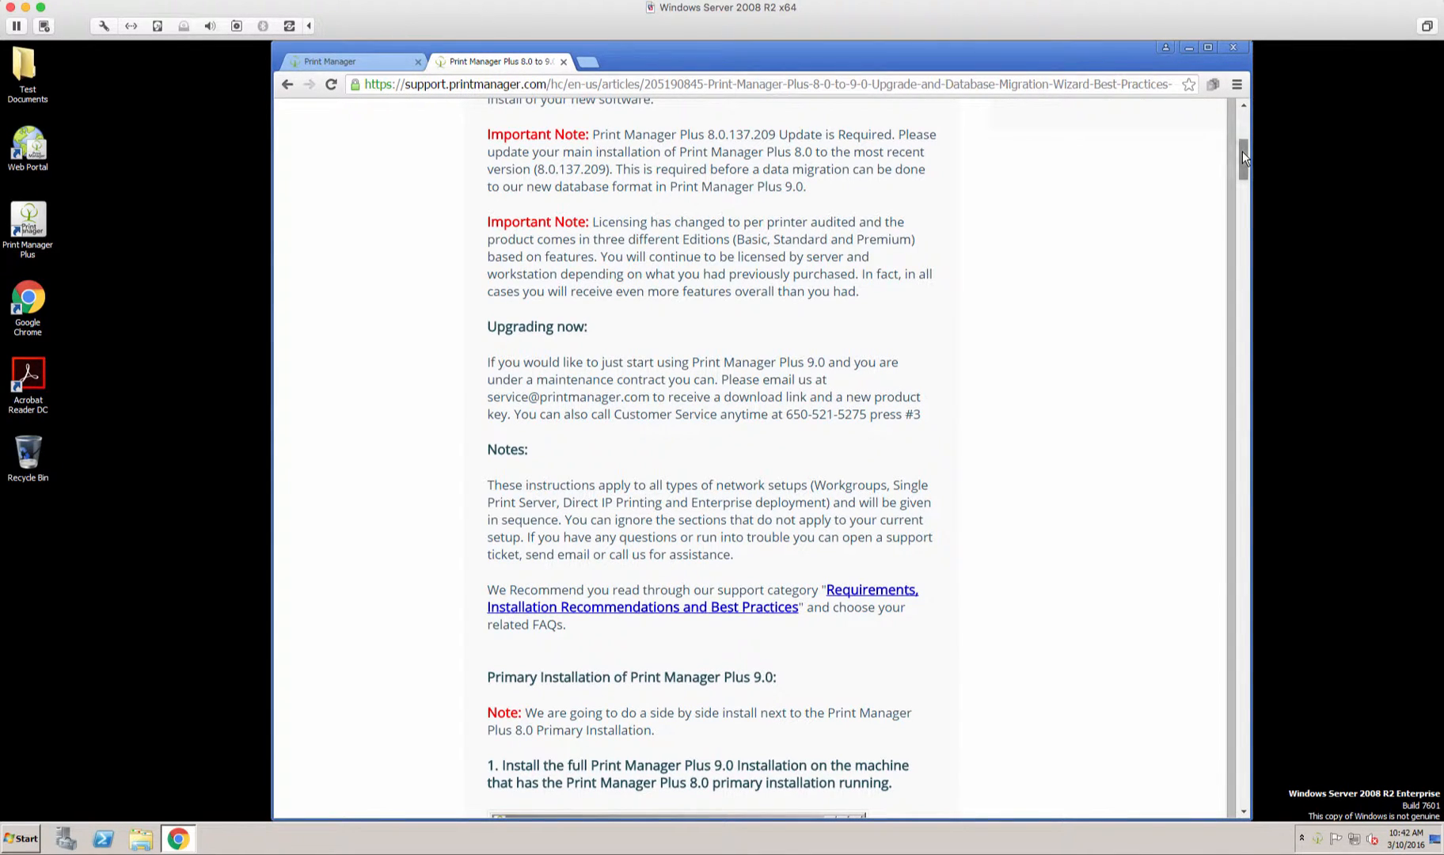
drag(1241, 150, 1239, 182)
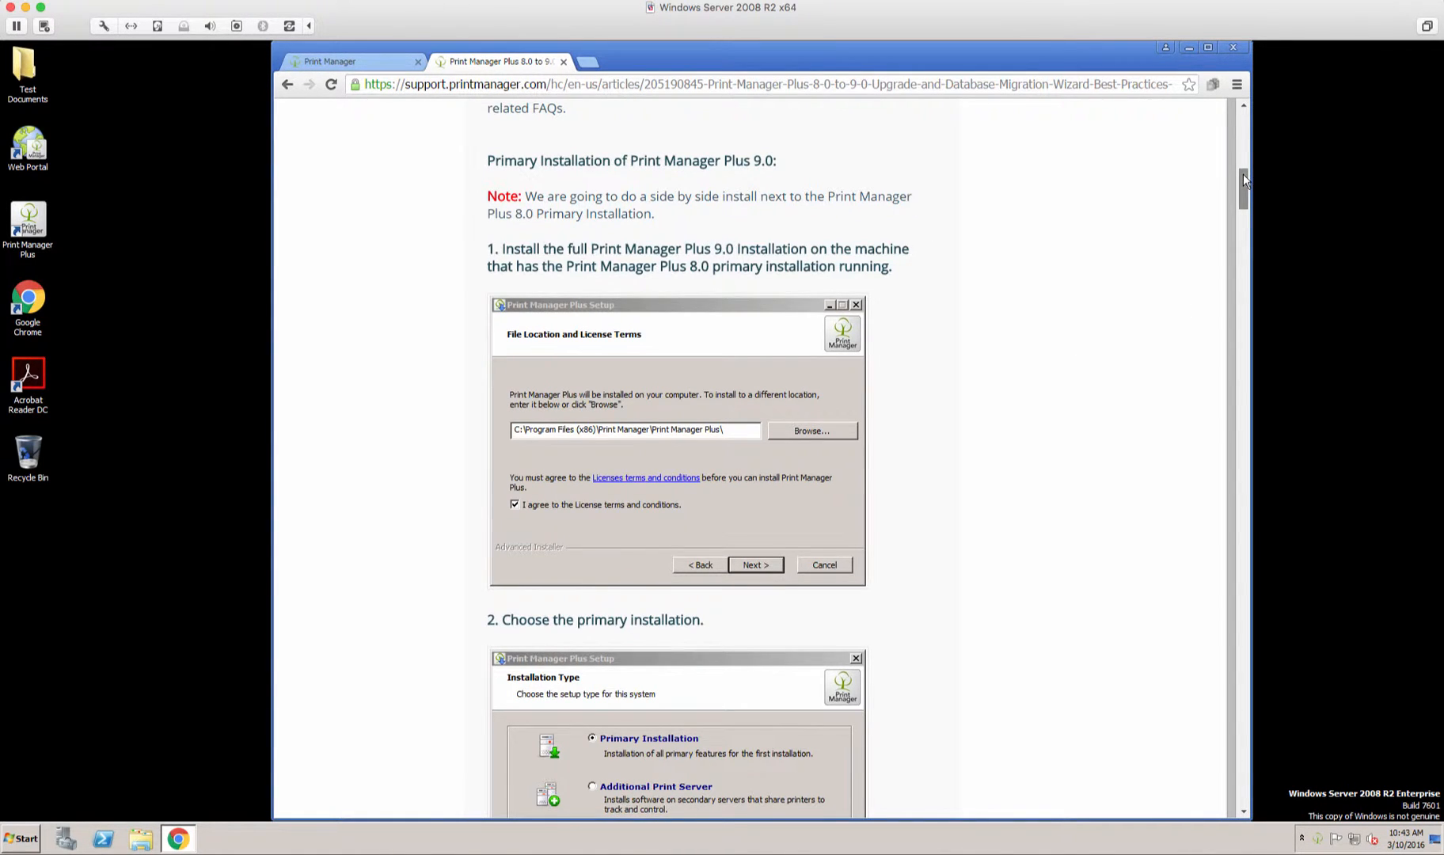
drag(1243, 174, 1243, 195)
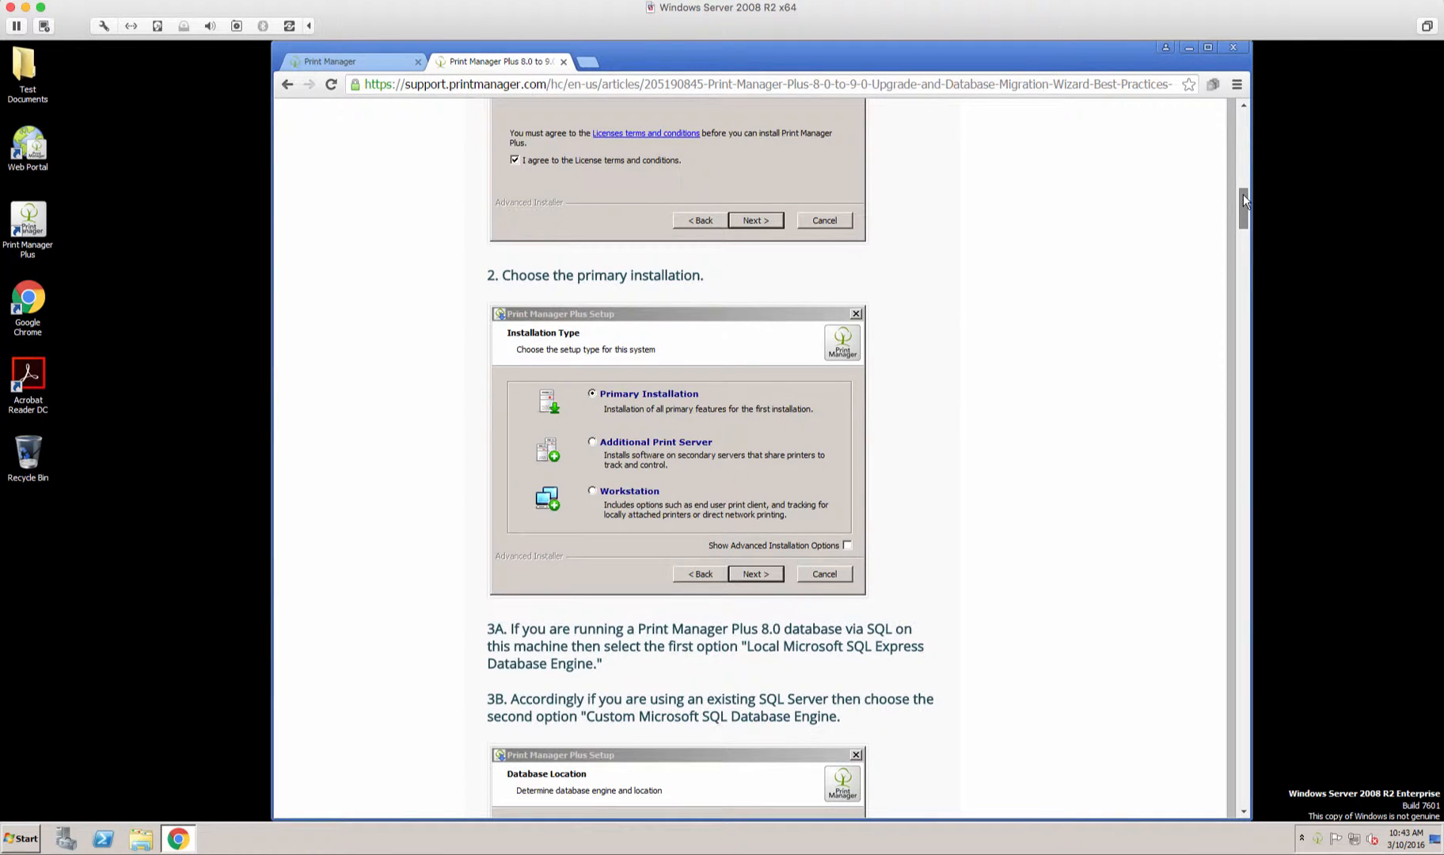
drag(1243, 201, 1243, 224)
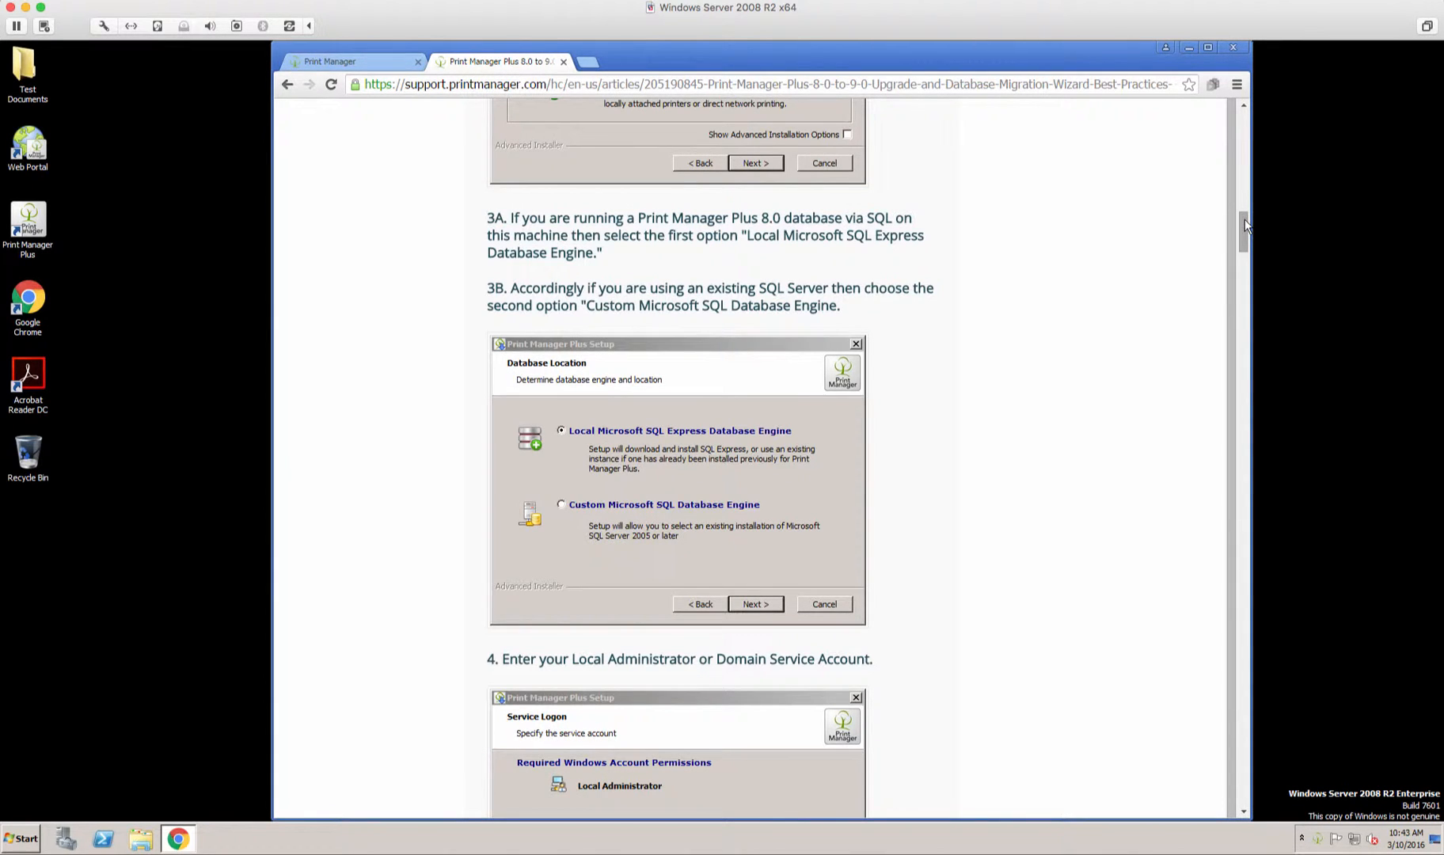
drag(1245, 218, 1243, 225)
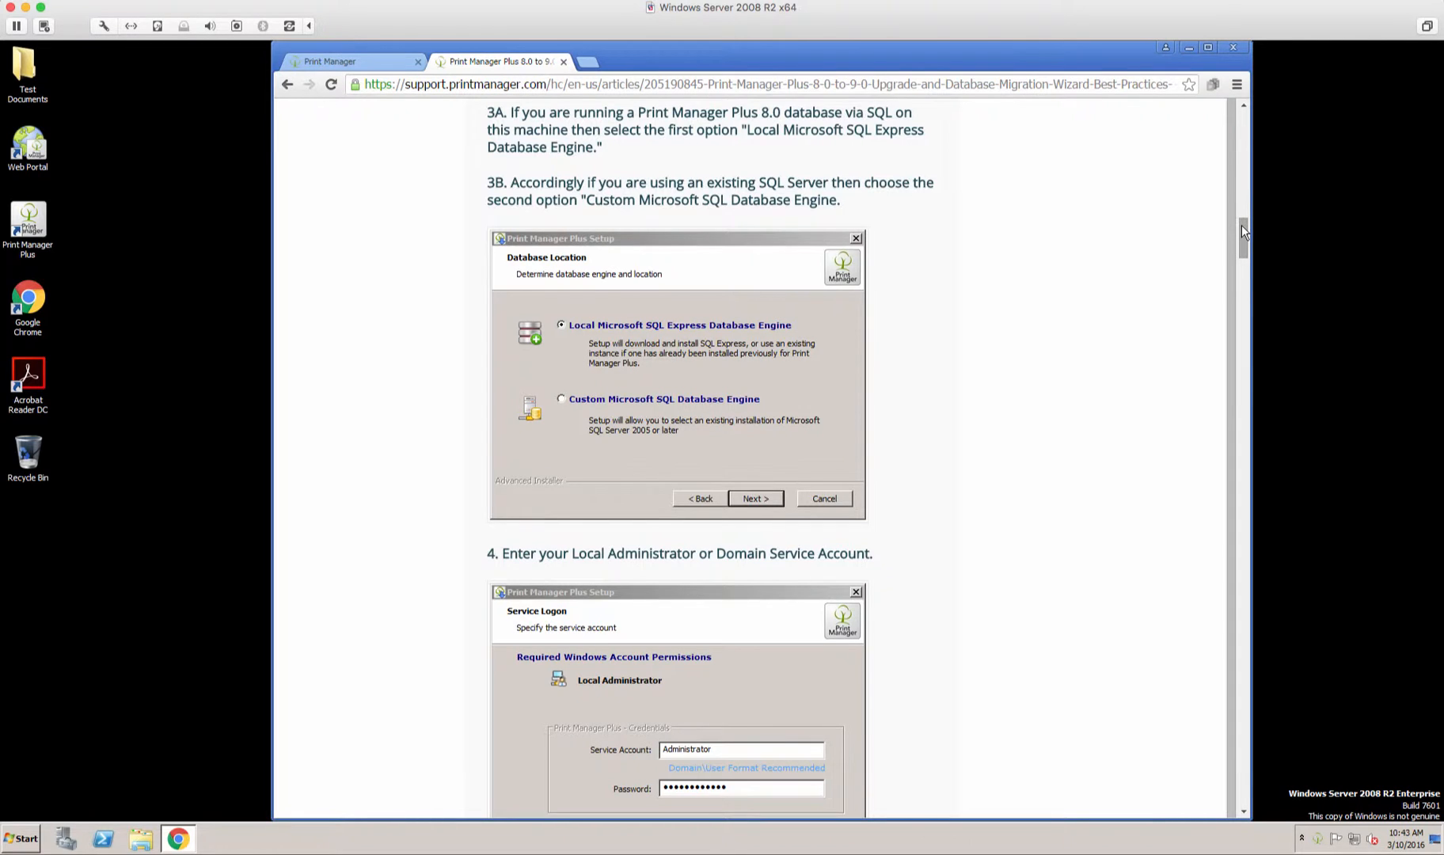
drag(1241, 230, 1243, 250)
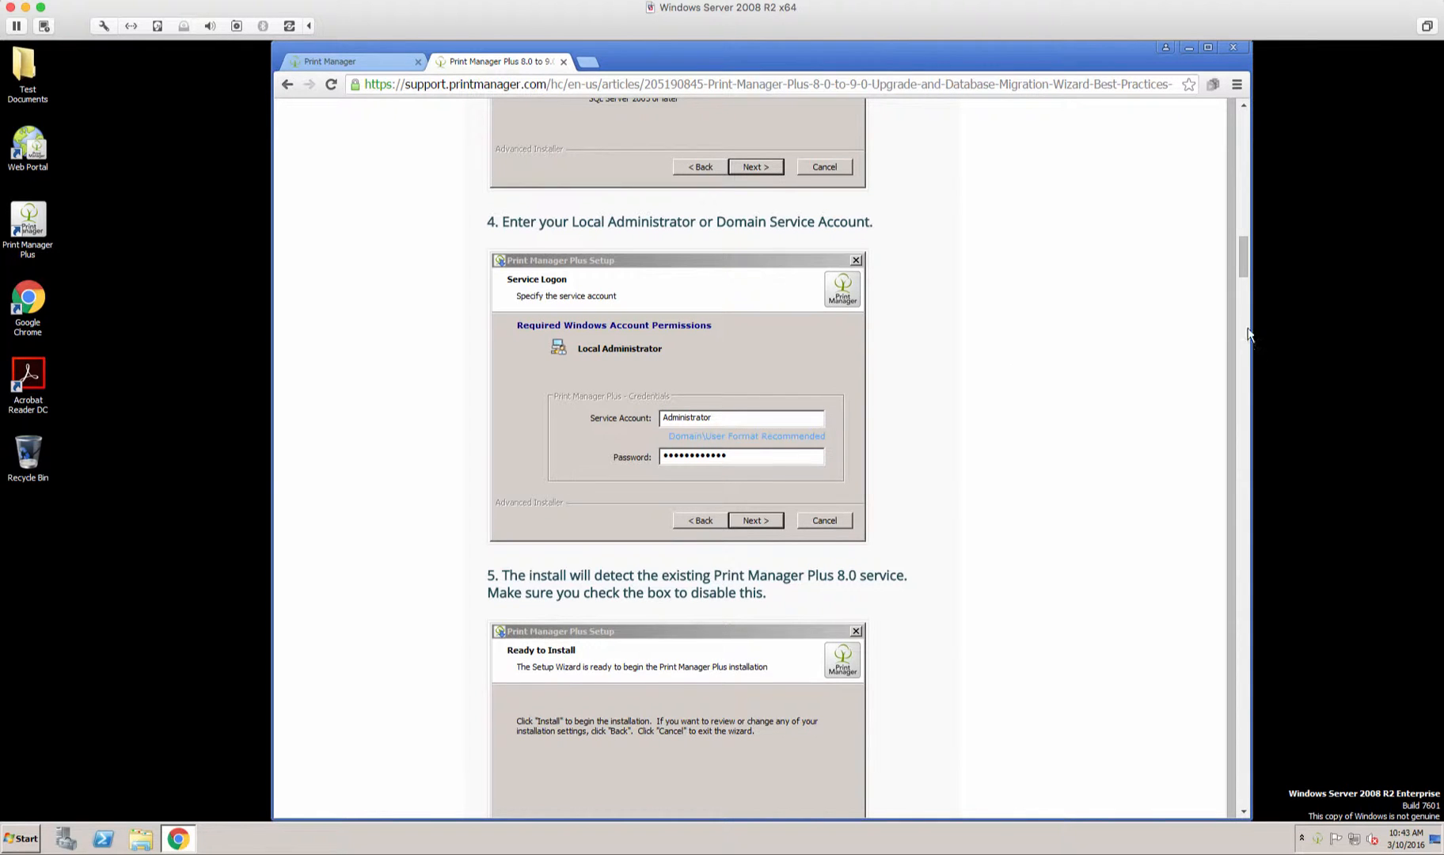
drag(1243, 264, 1243, 287)
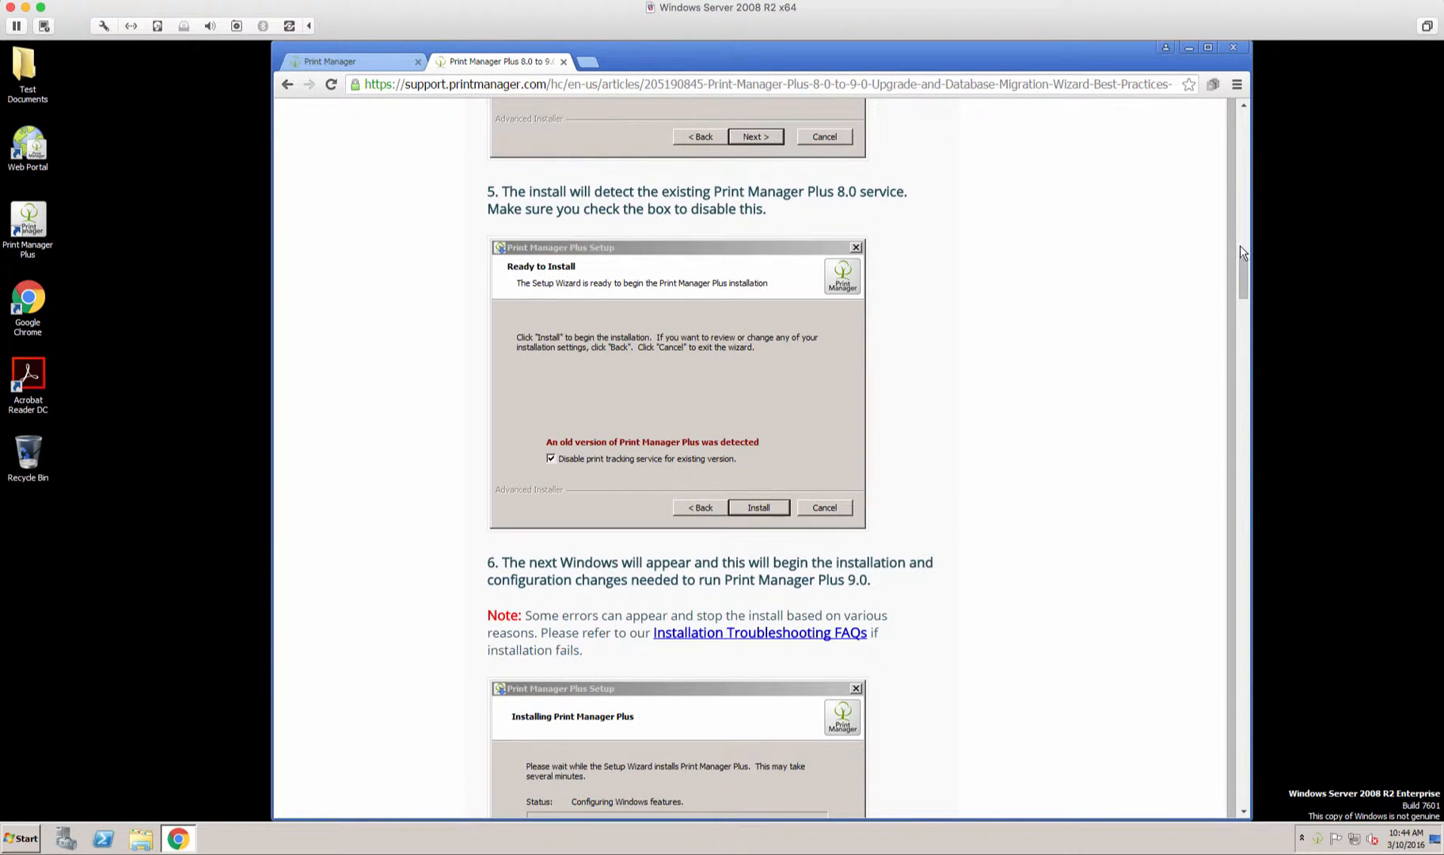
drag(1242, 266, 1241, 290)
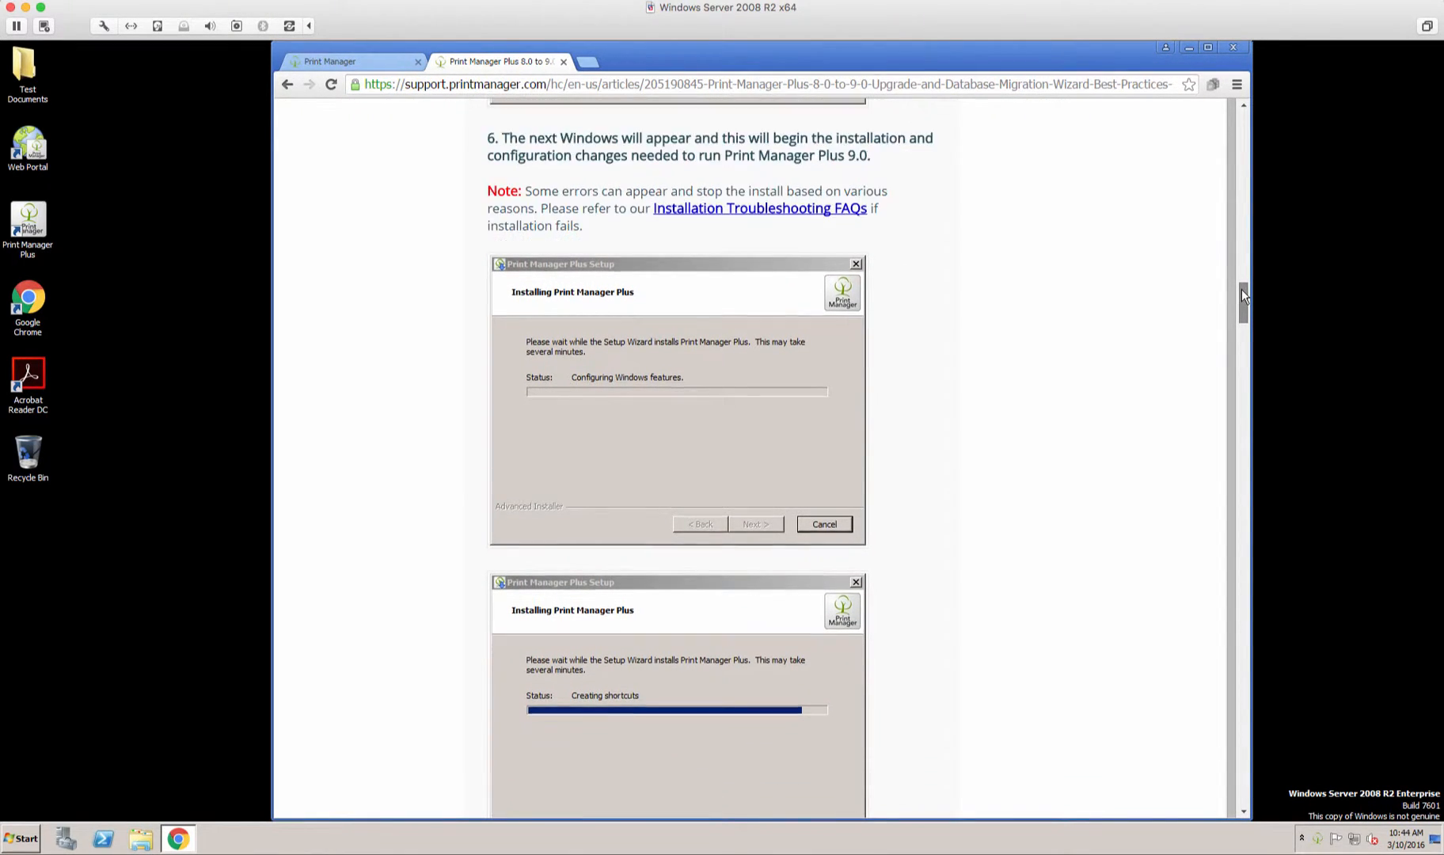
drag(1241, 289, 1242, 348)
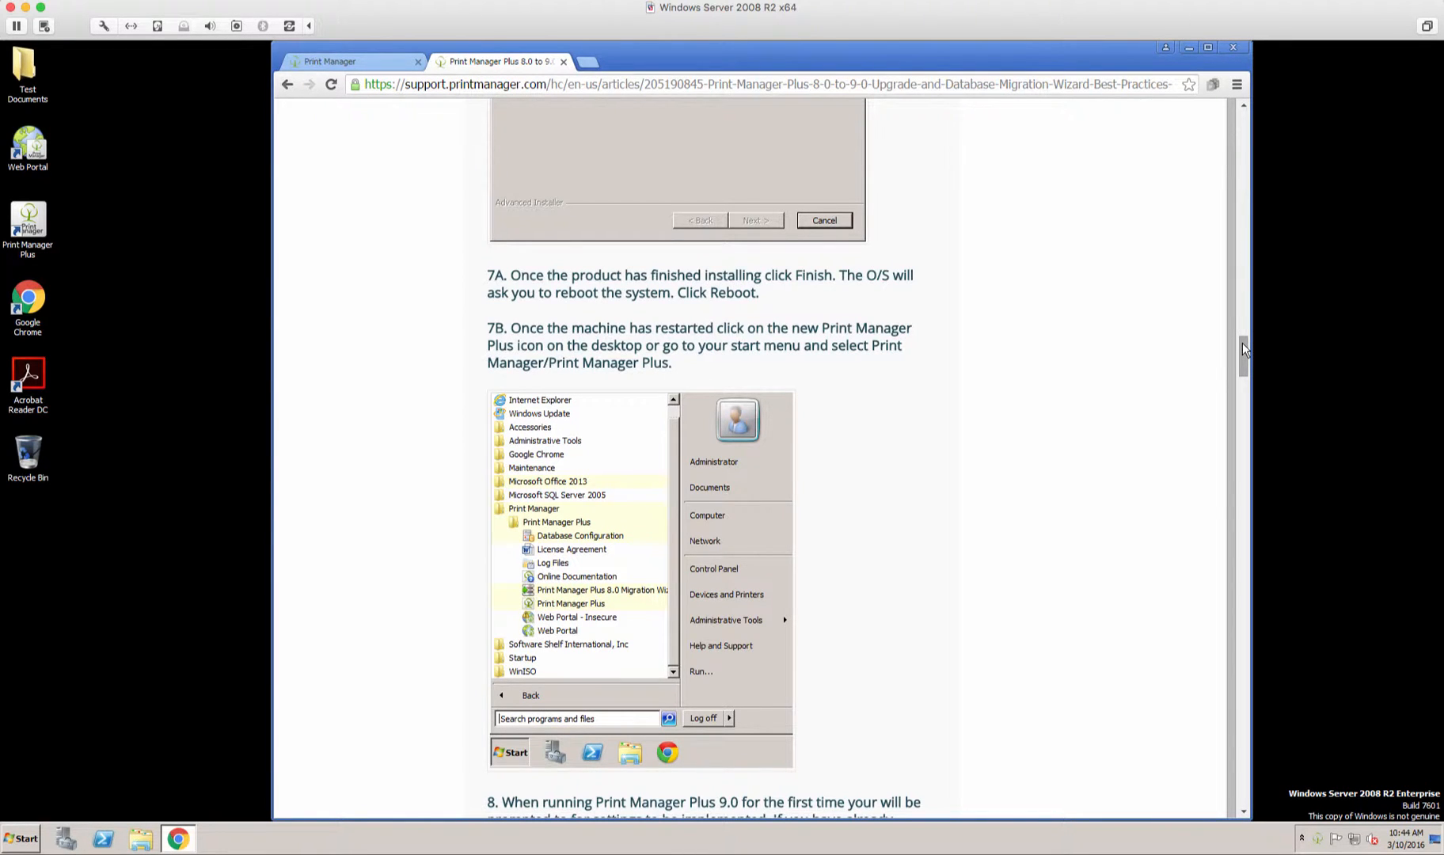
drag(1242, 348, 1241, 451)
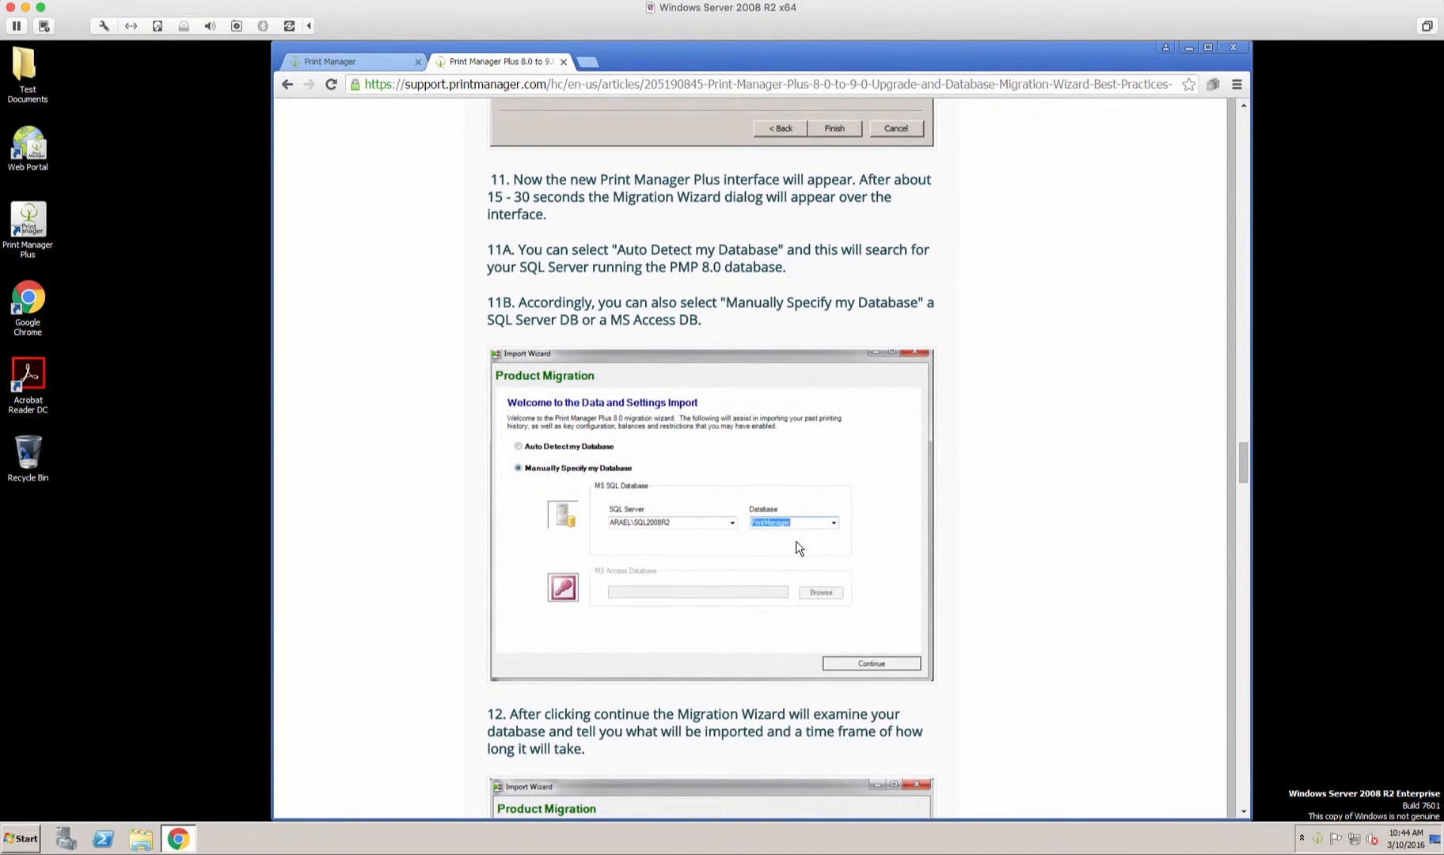
Minimize the browser, launch Print Manager Plus and show its application options, including migration from Print Manager Plus 8.0
click(1189, 46)
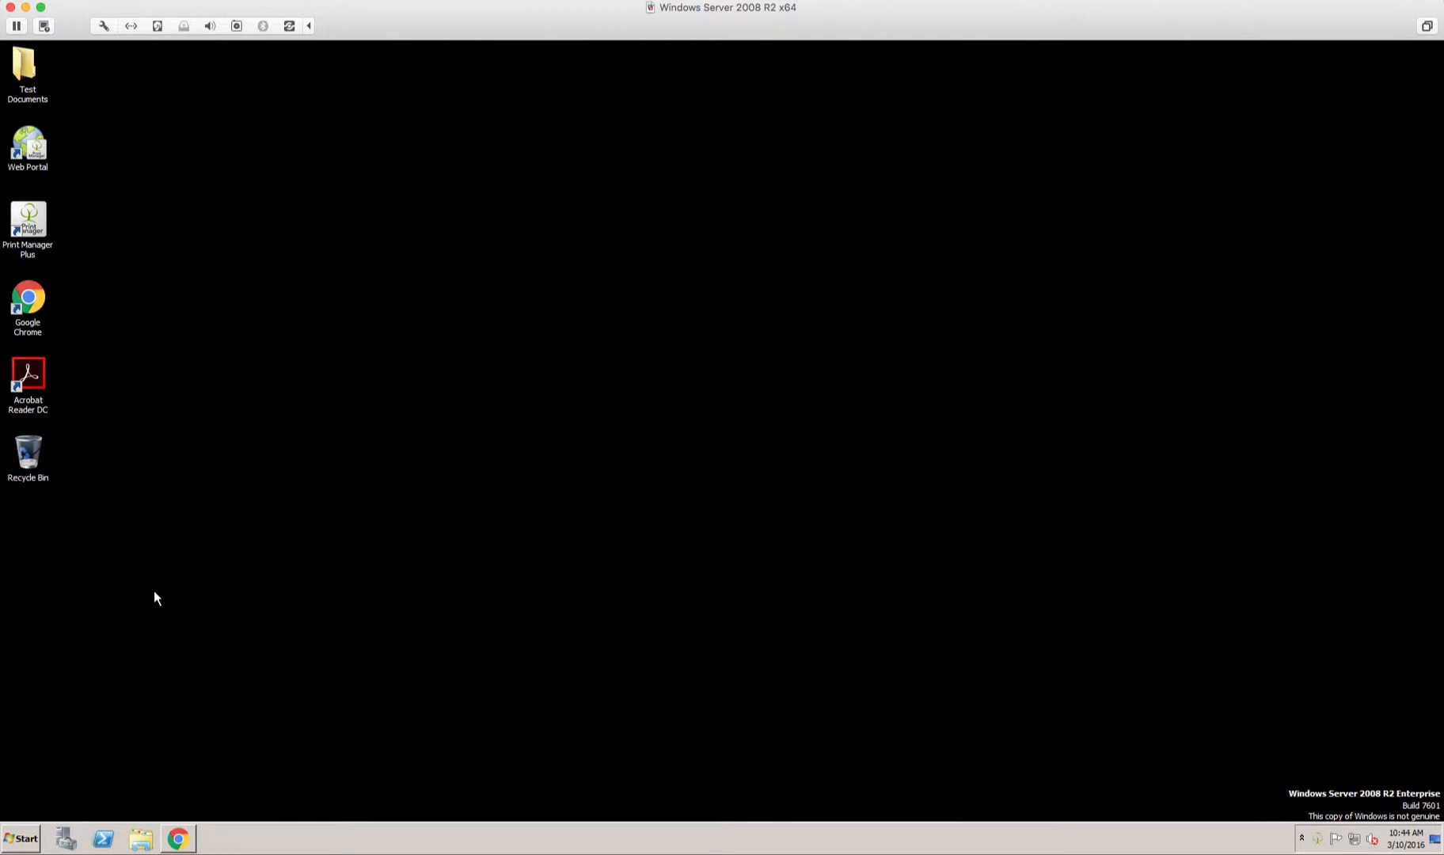
double_click(31, 220)
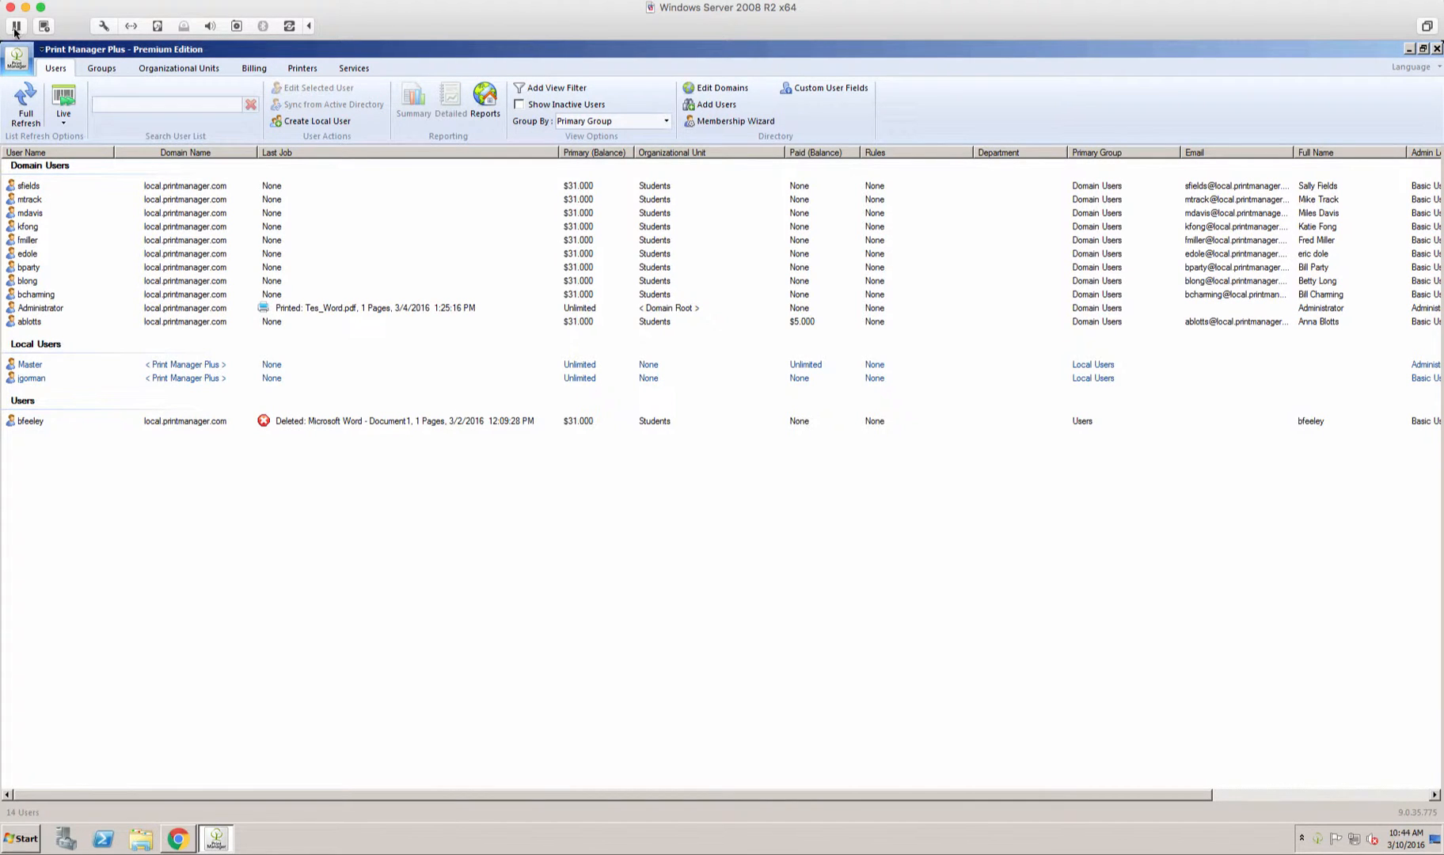
click(17, 56)
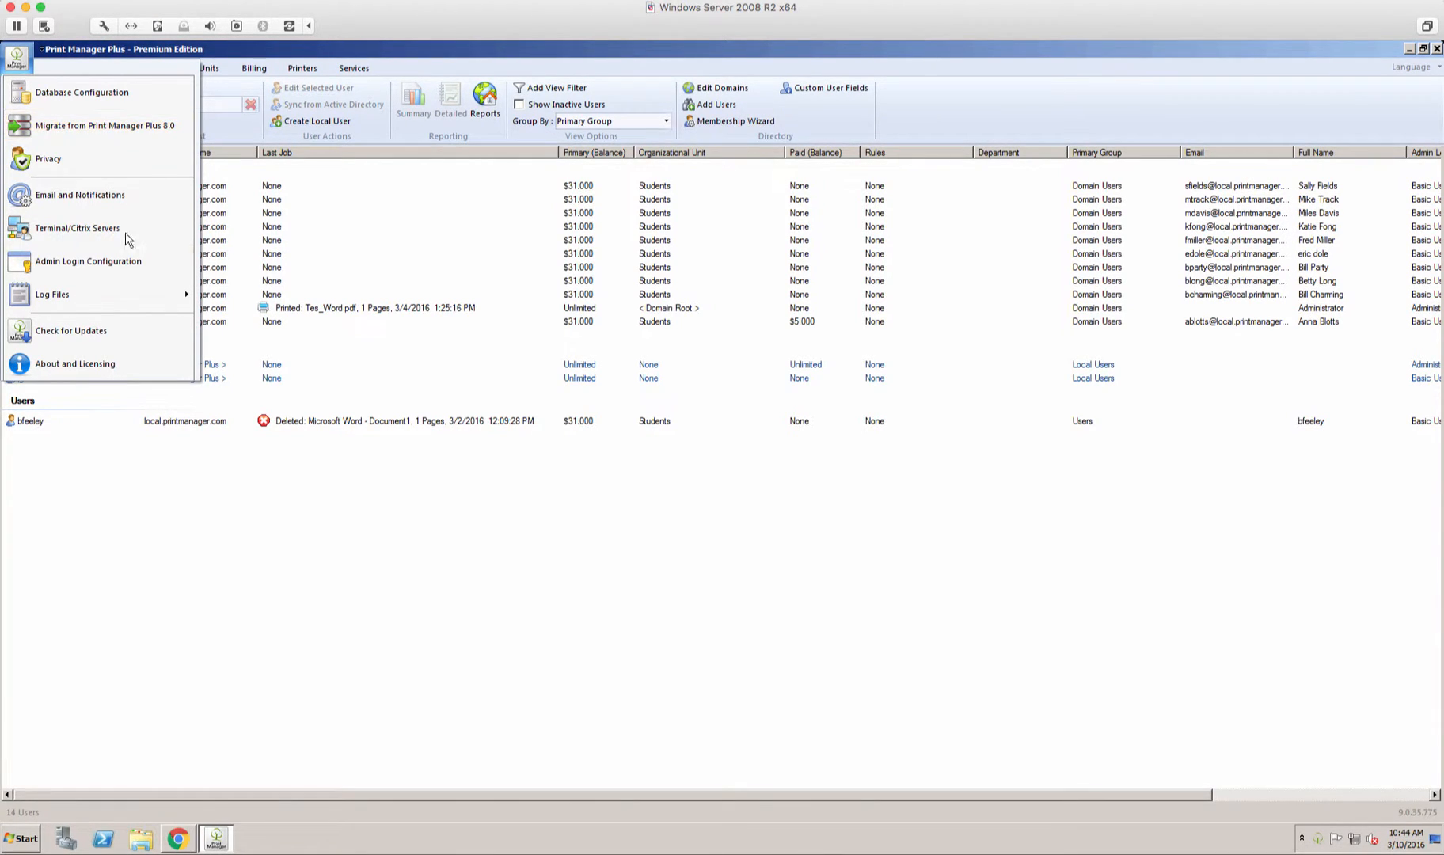
Look up the Print Manager Plus 8.0 Migration Wizard in the Print Manager program folder, leaving it unopened
click(16, 841)
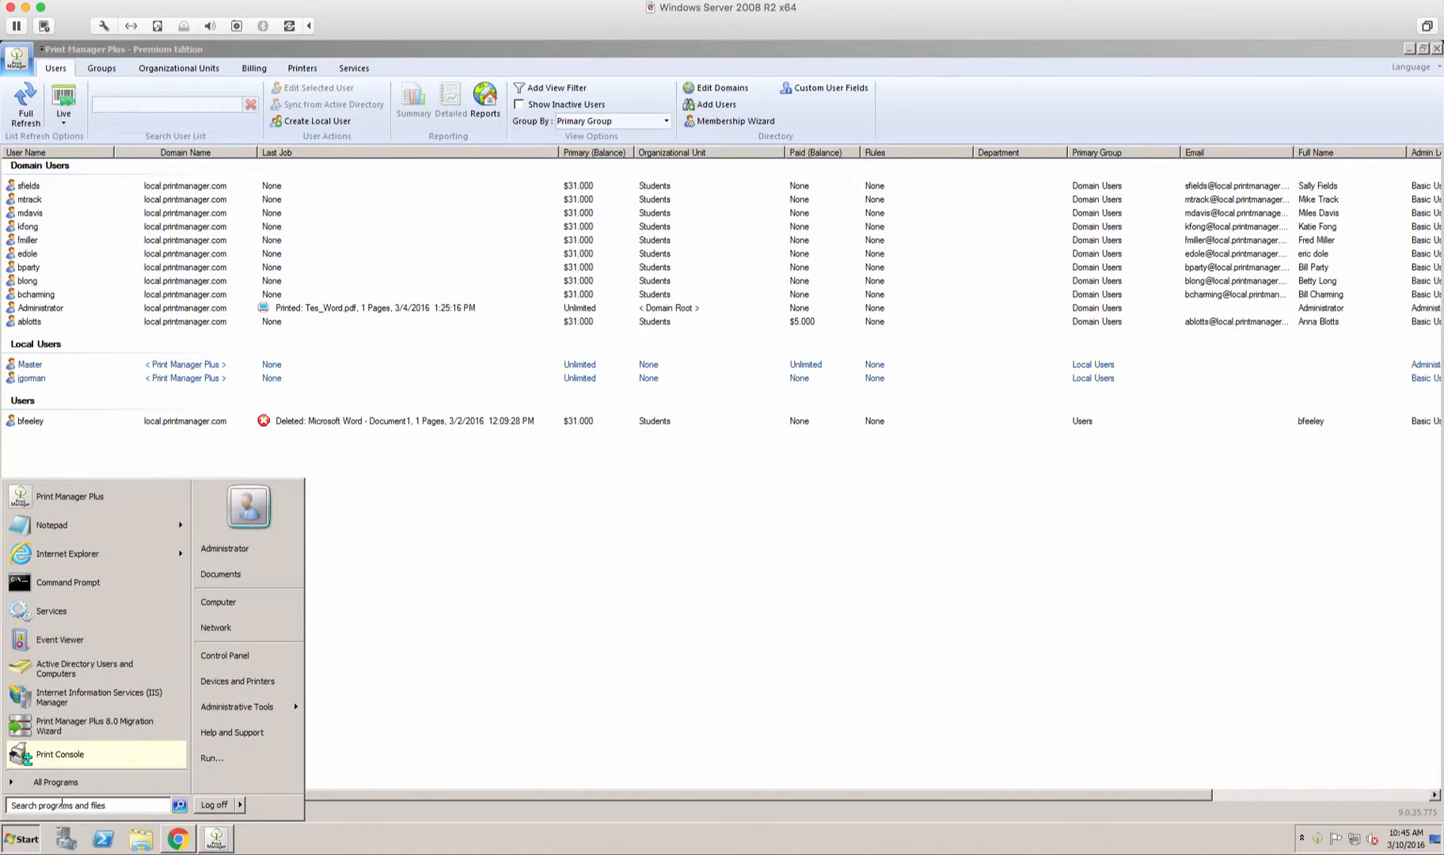
click(69, 782)
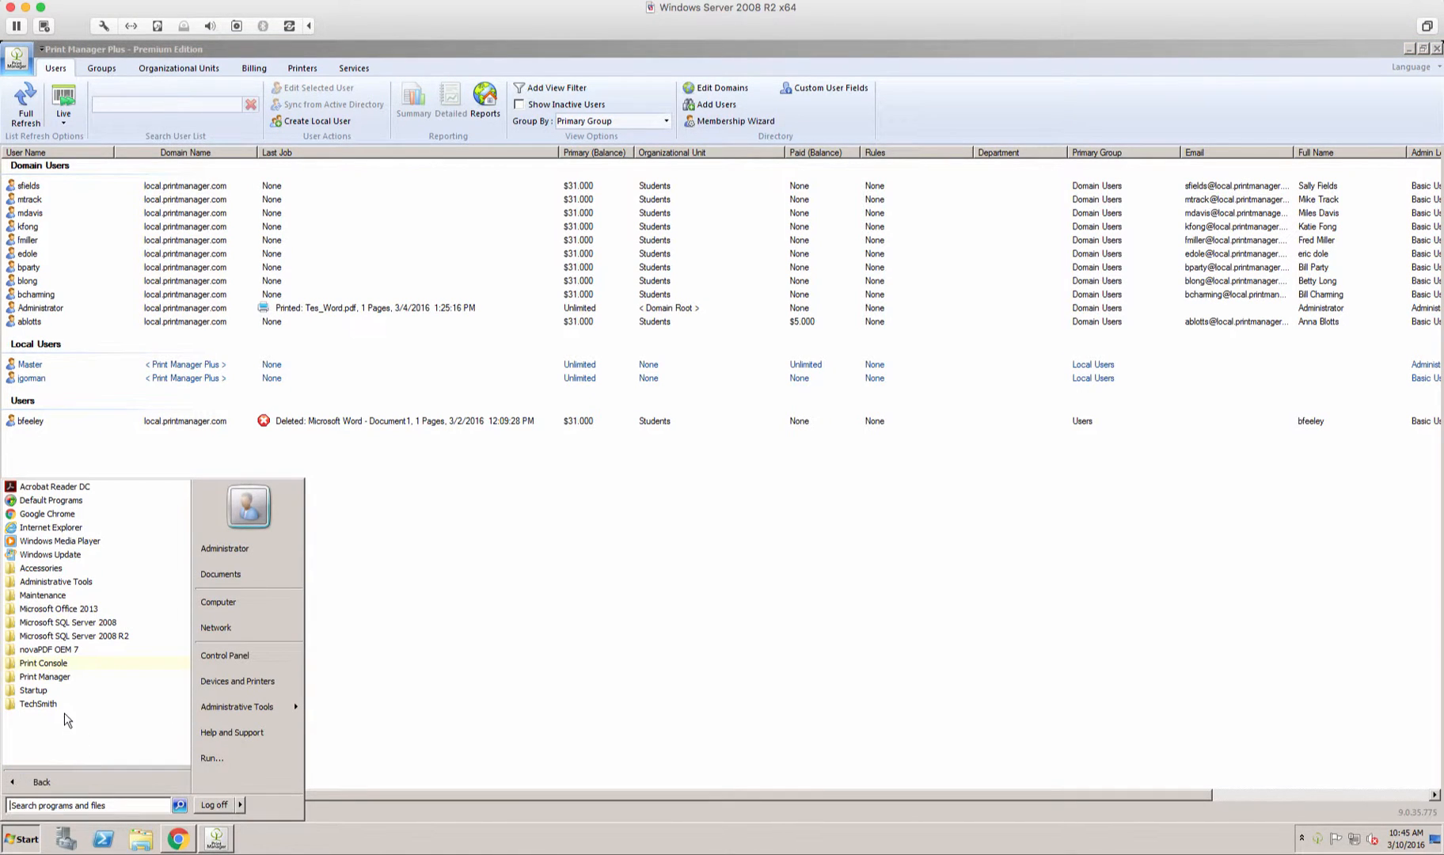
click(64, 677)
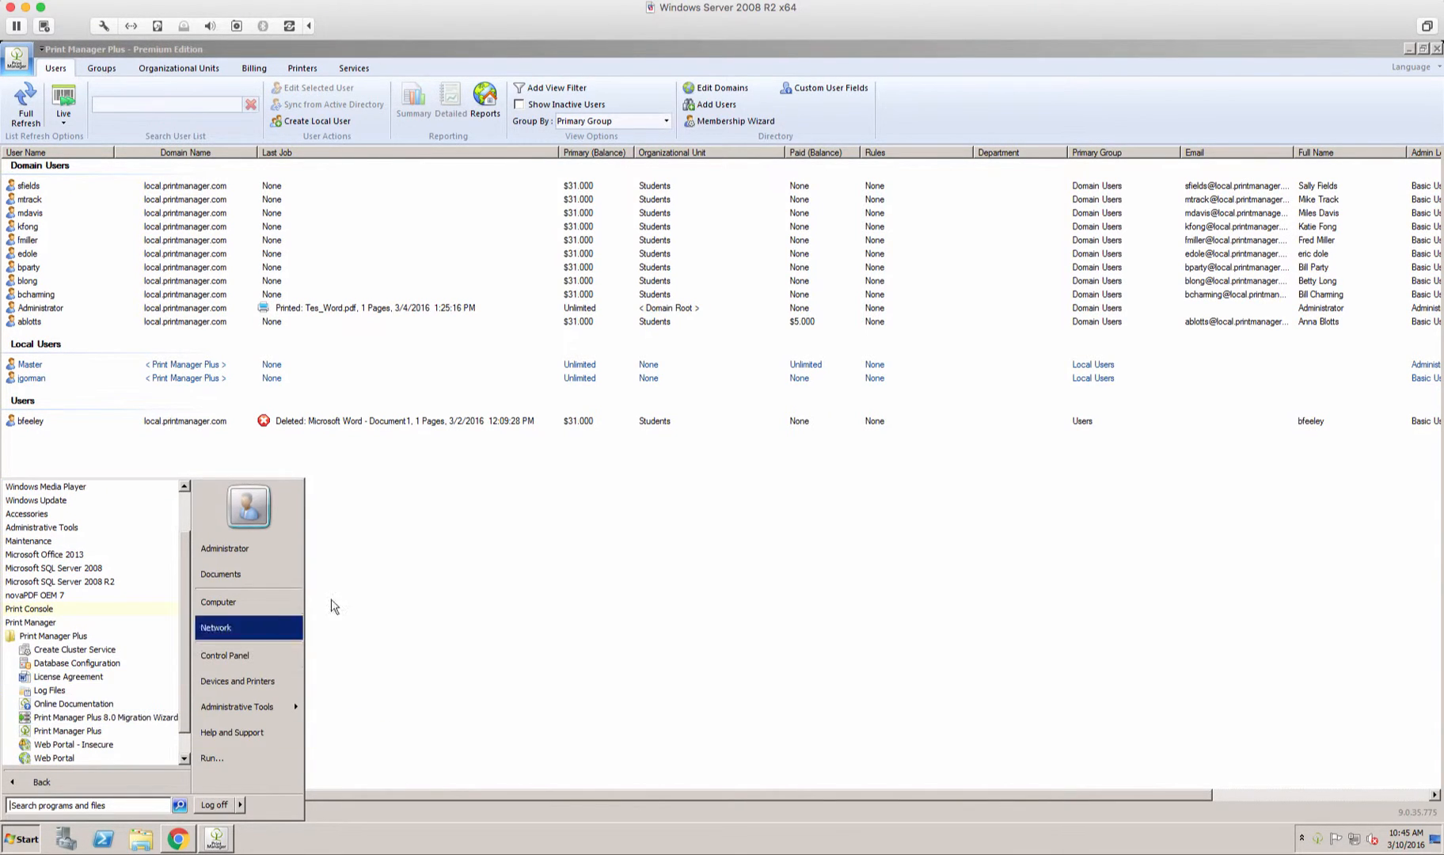
click(555, 507)
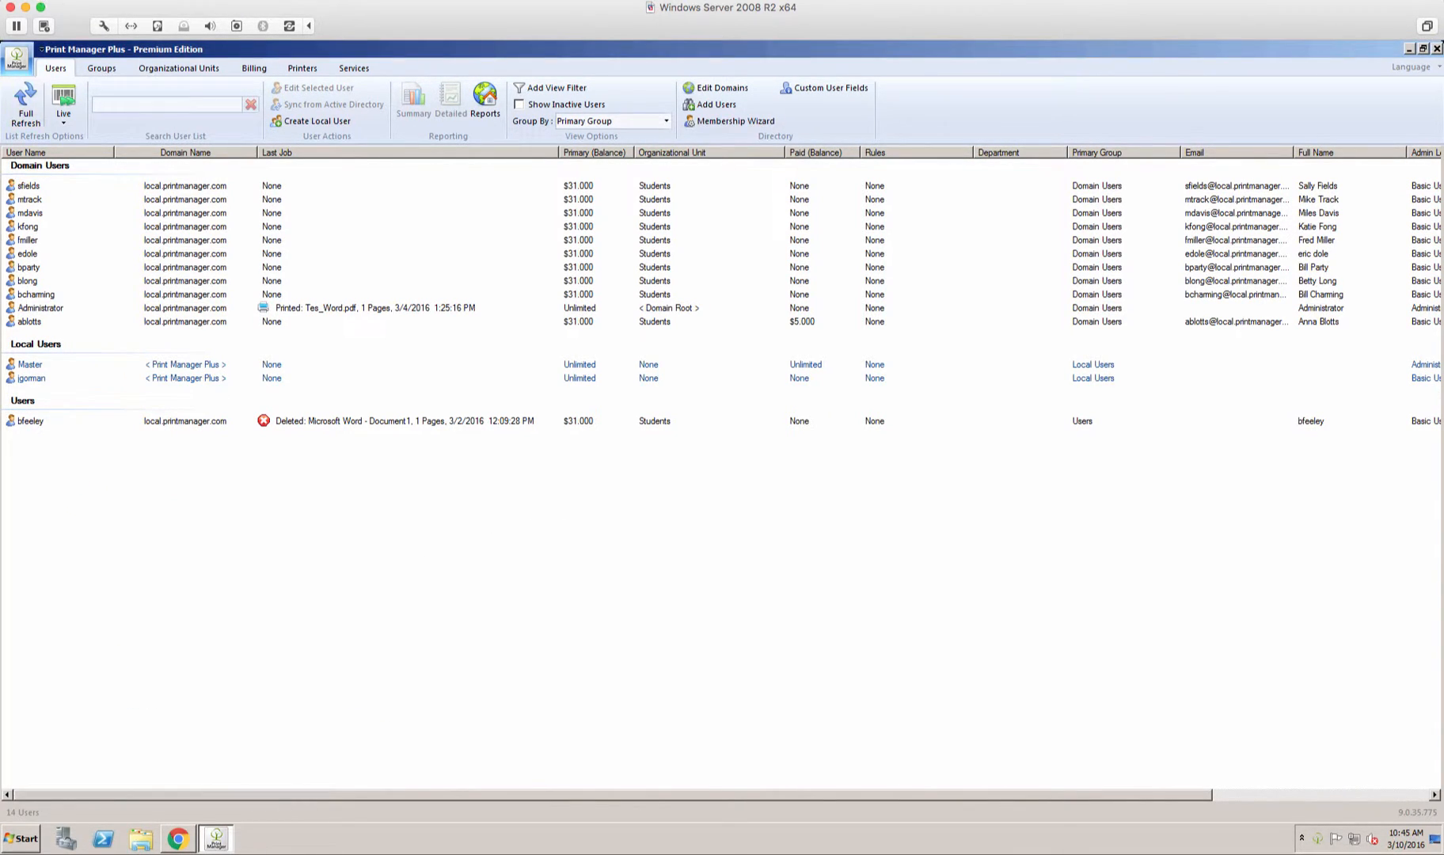
Close Print Manager Plus and launch the Print Manager Plus 8.0 Migration Wizard
click(1437, 49)
click(22, 839)
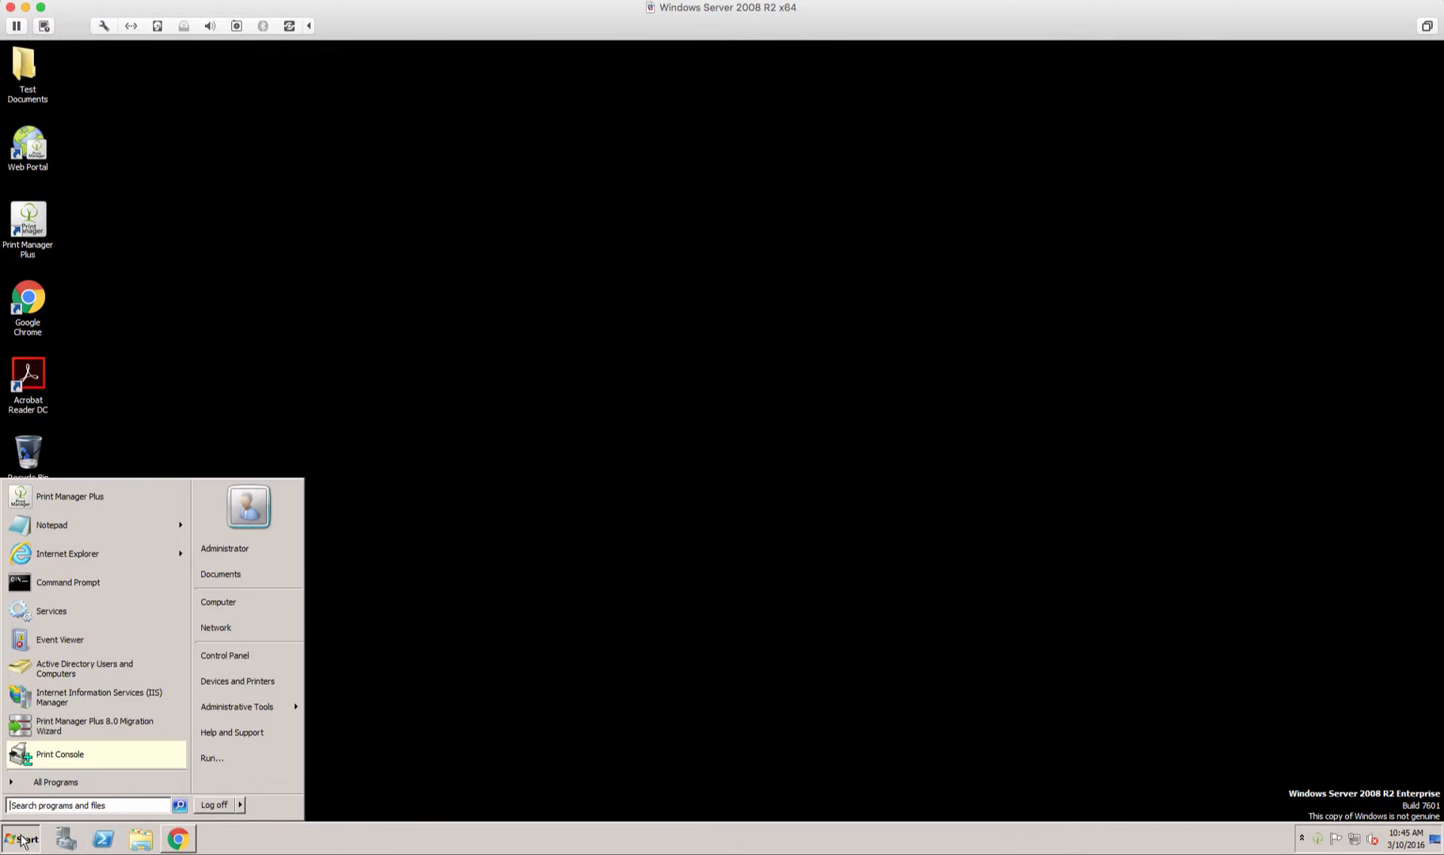
click(72, 725)
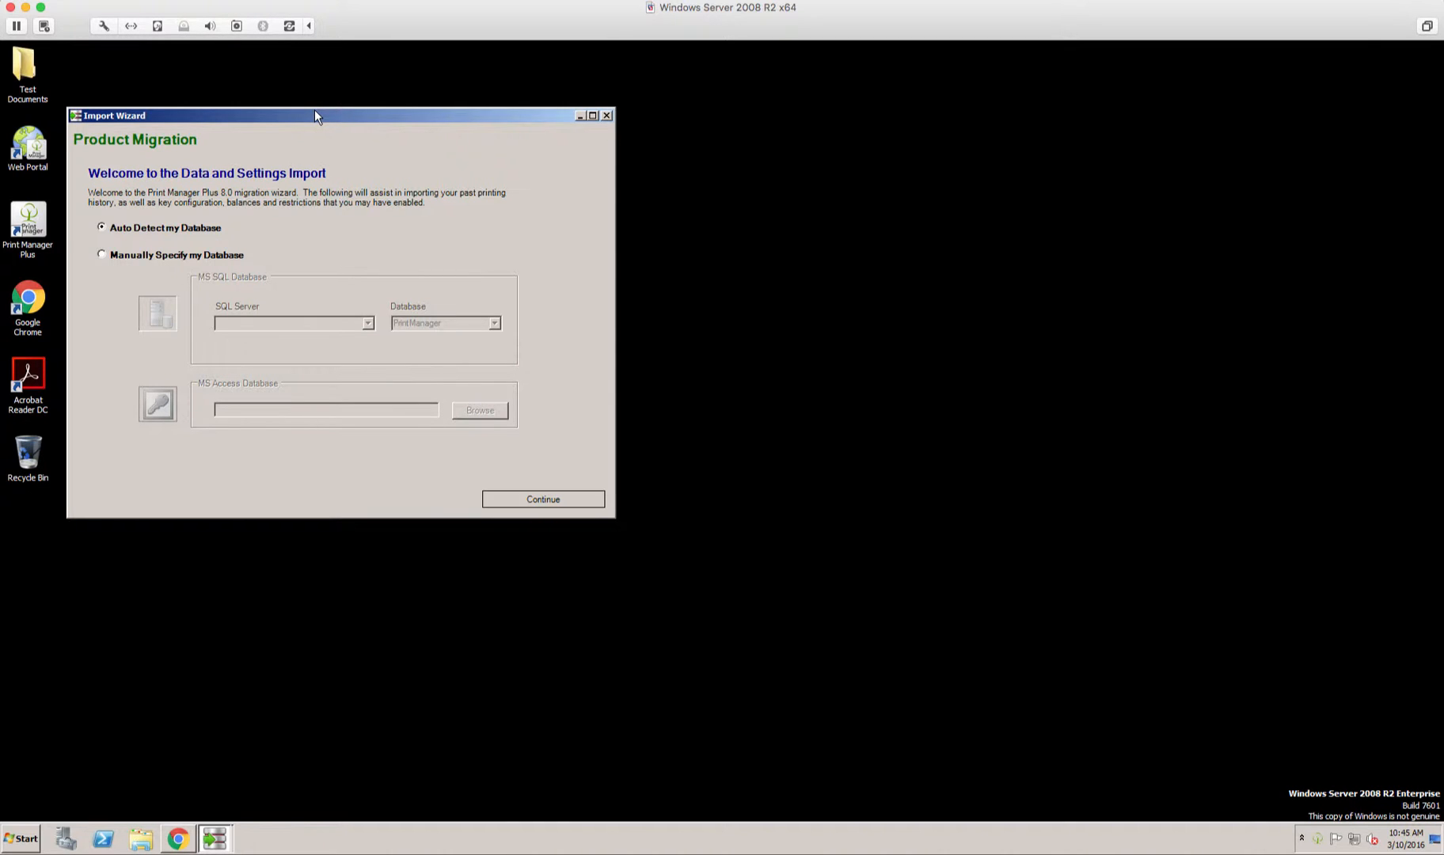
Centre the Import Wizard window, run the import check with Auto Detect my Database, and continue to the import options
drag(315, 116, 673, 198)
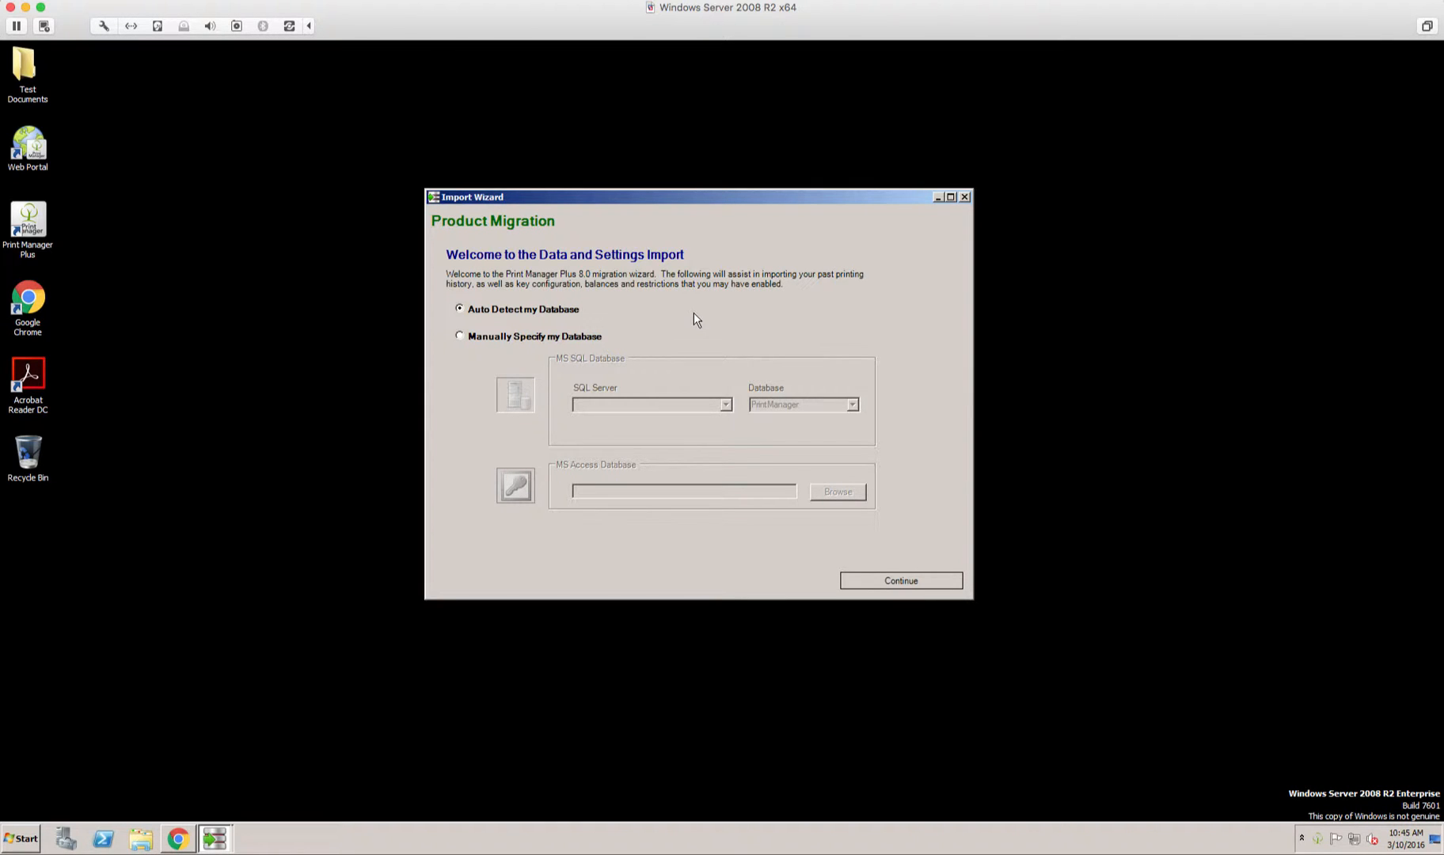
click(890, 578)
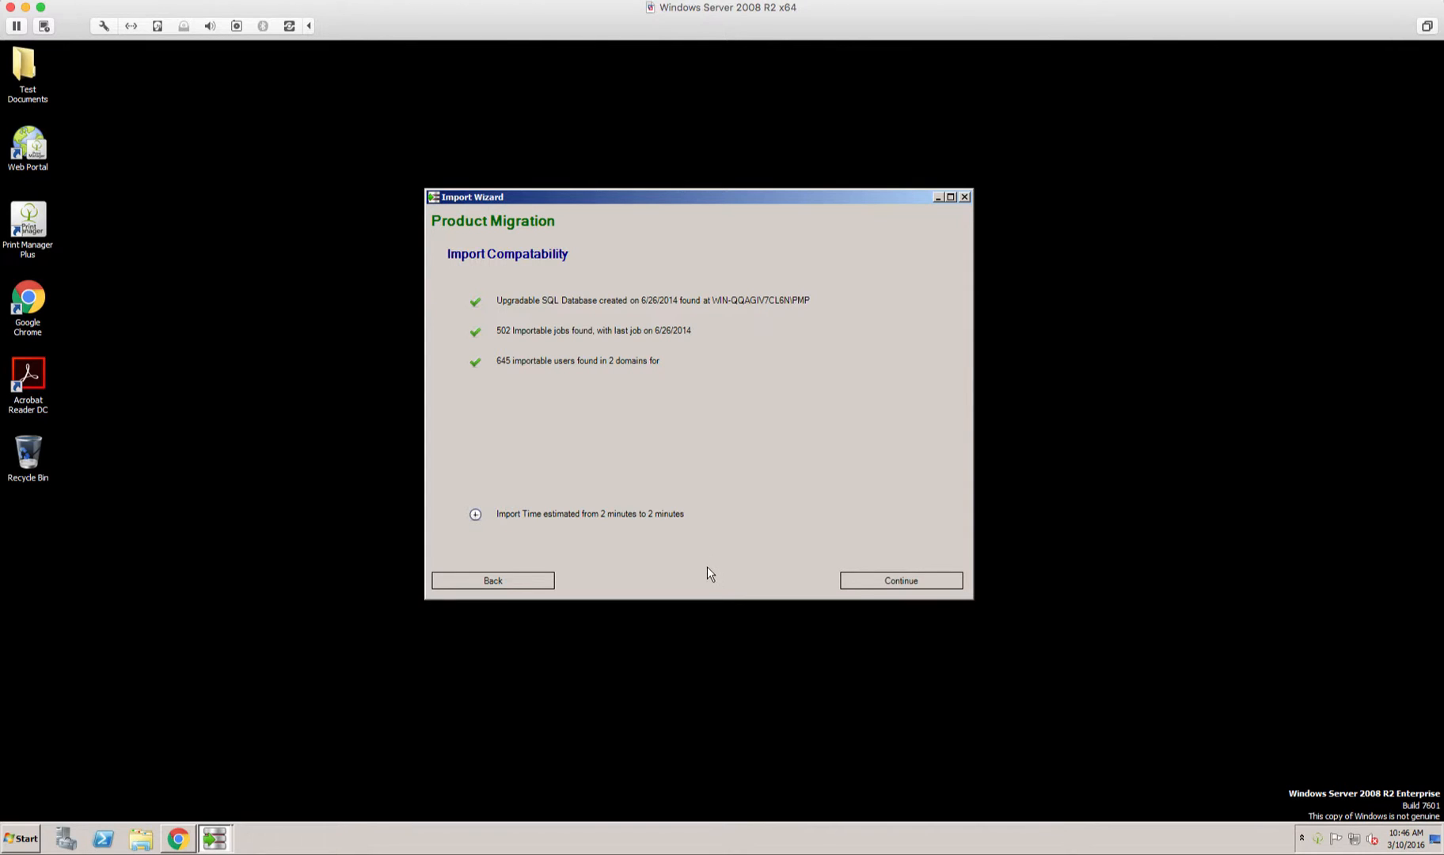
click(902, 580)
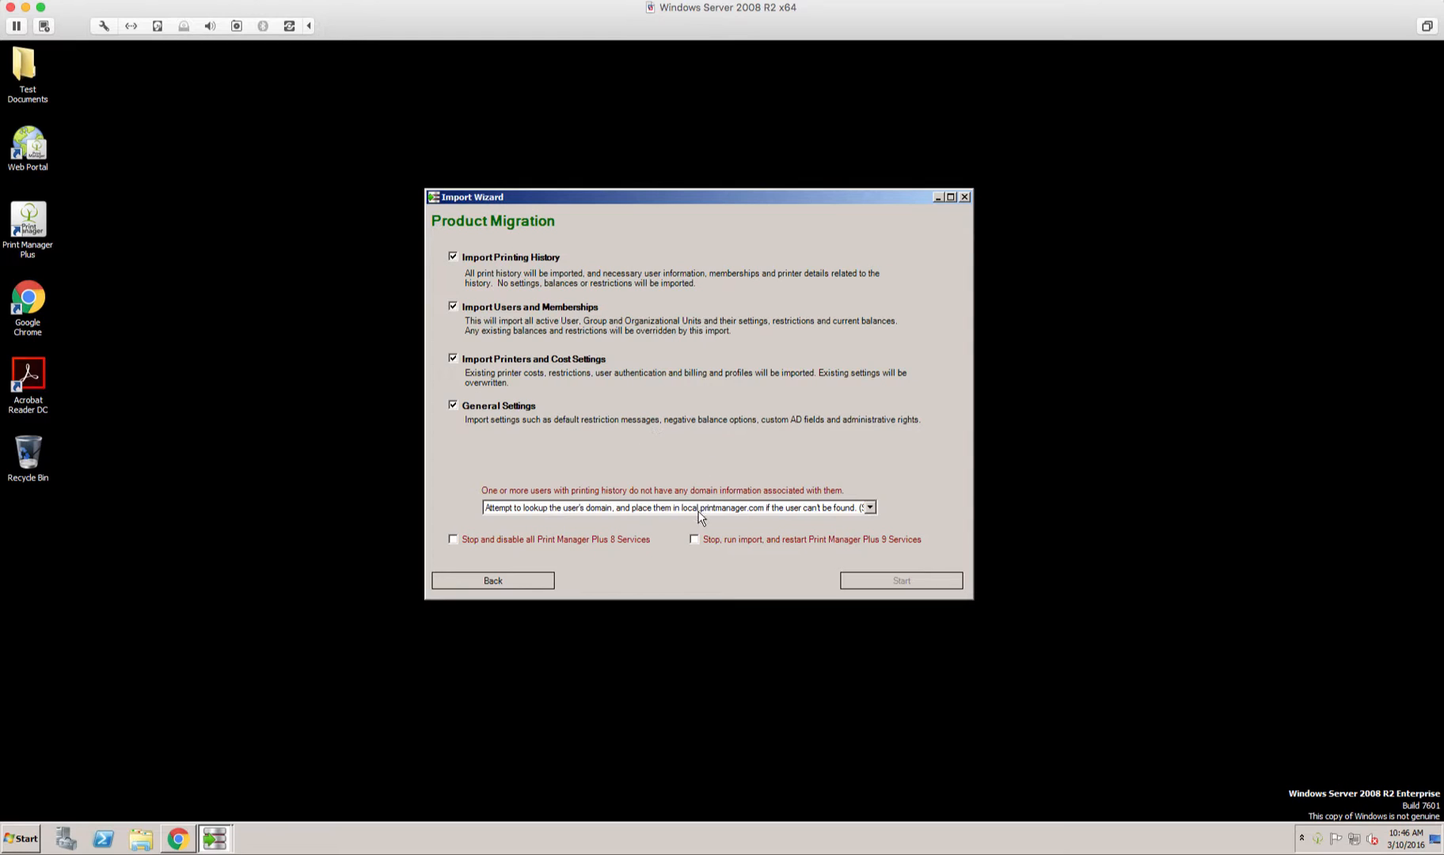
Enable both the Print Manager Plus 8 service disabling and version 9 service restart options, and place domainless users' printing in the local.printmanager.com domain
click(536, 540)
click(744, 544)
click(870, 508)
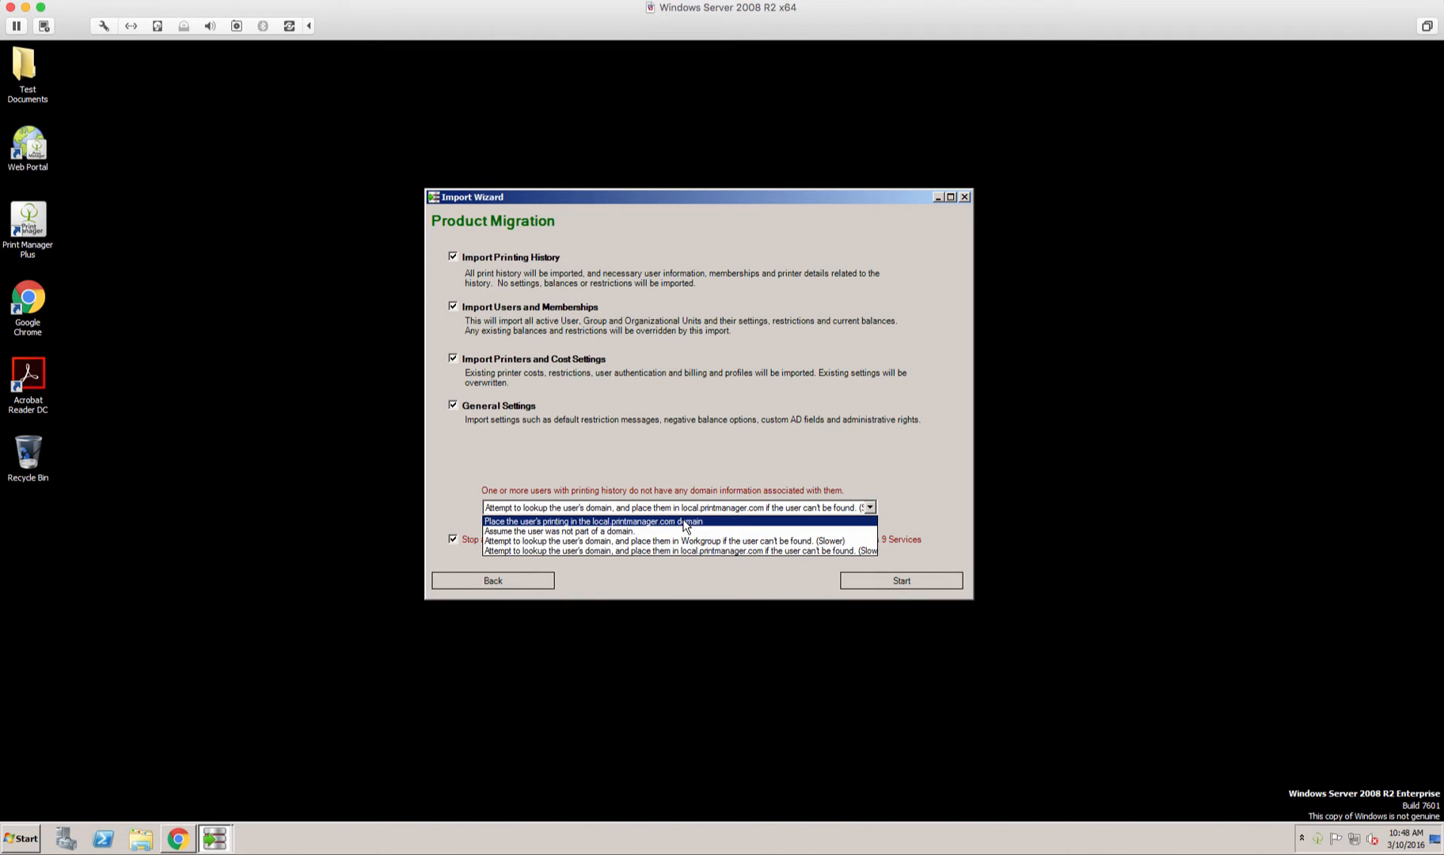
click(685, 522)
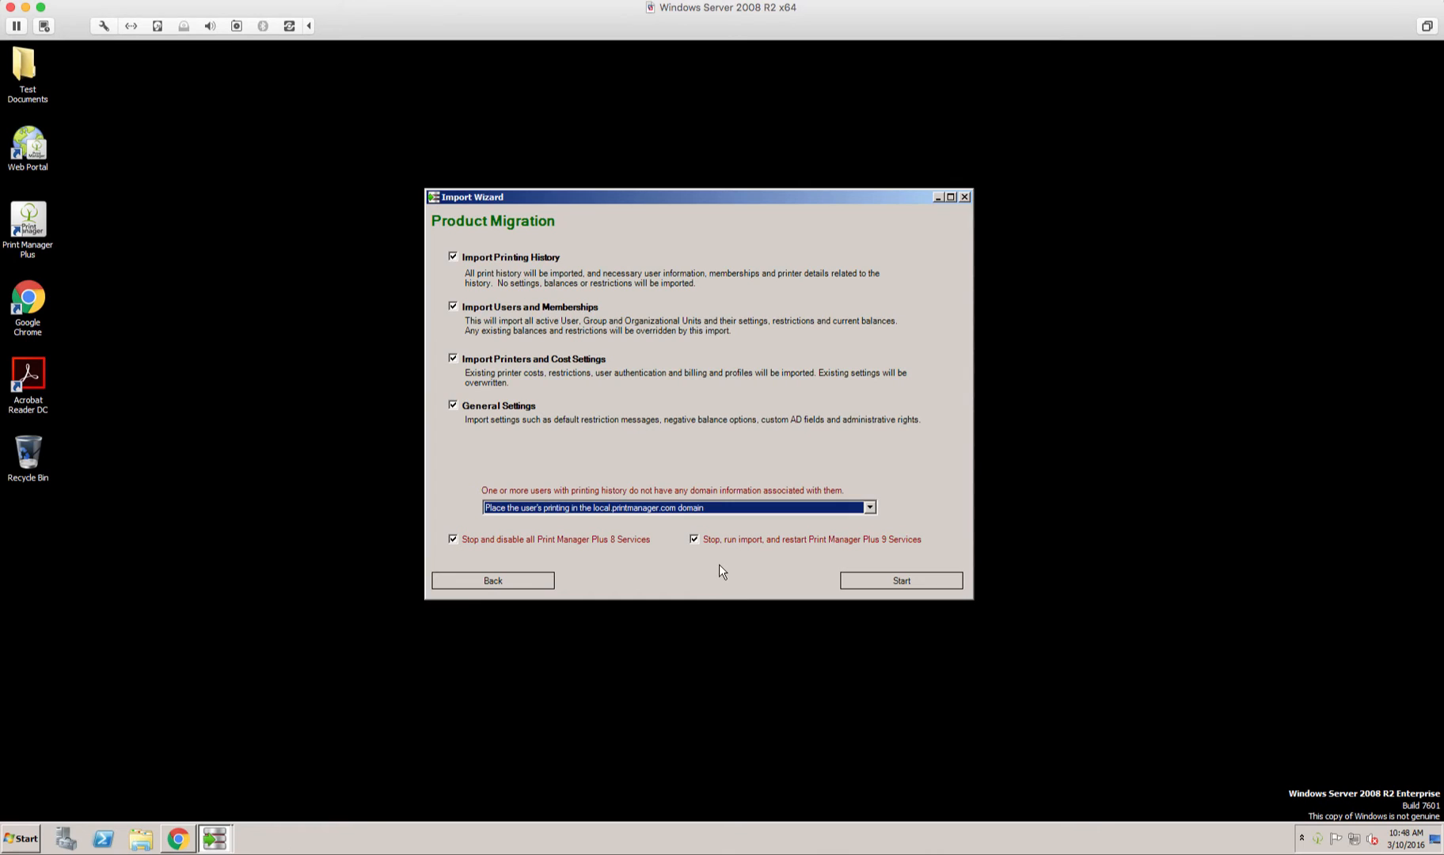
Run the import, check the listed results, and finish the Import Wizard
click(893, 579)
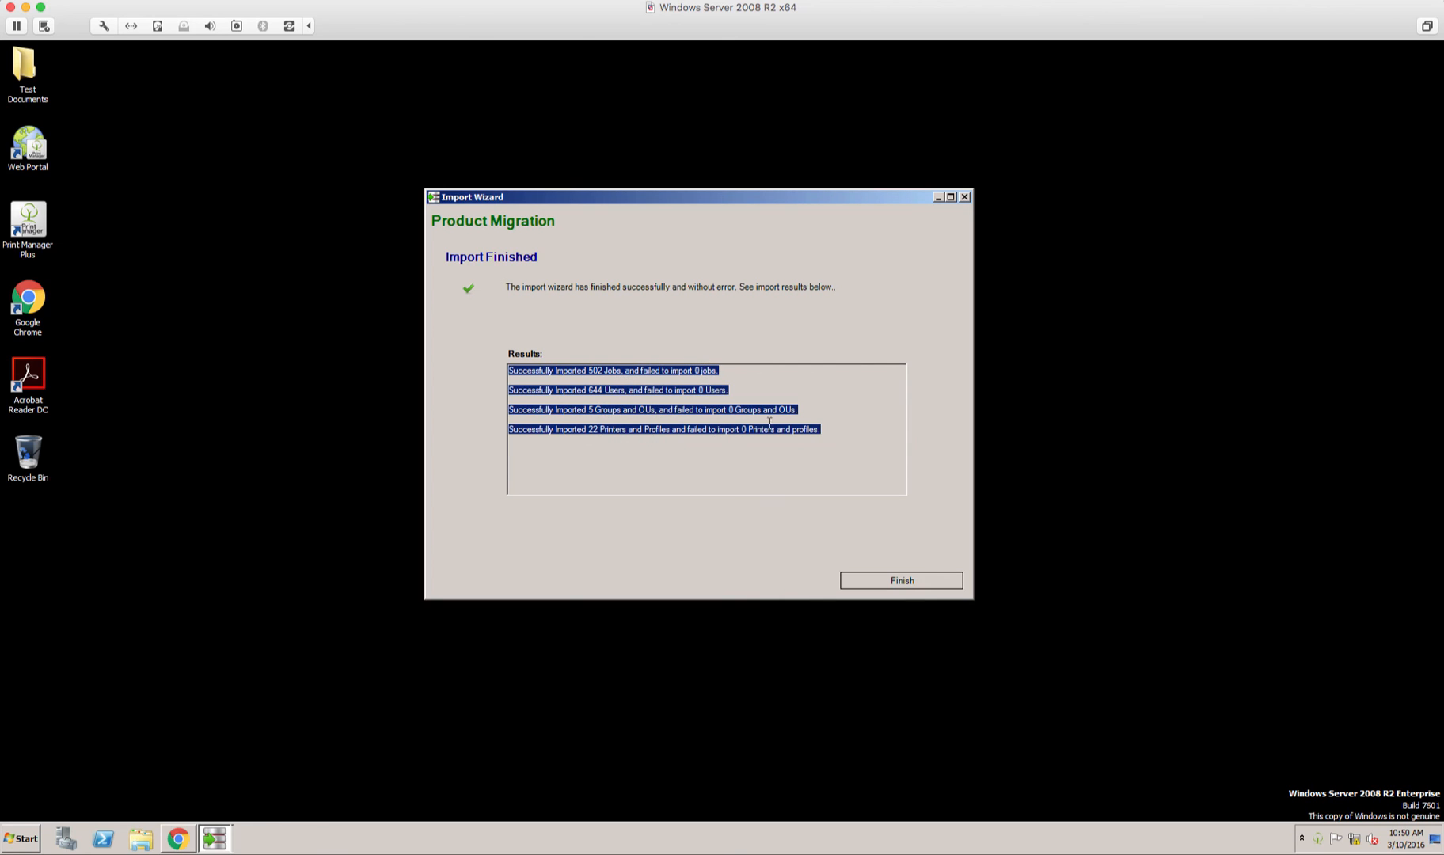
click(834, 430)
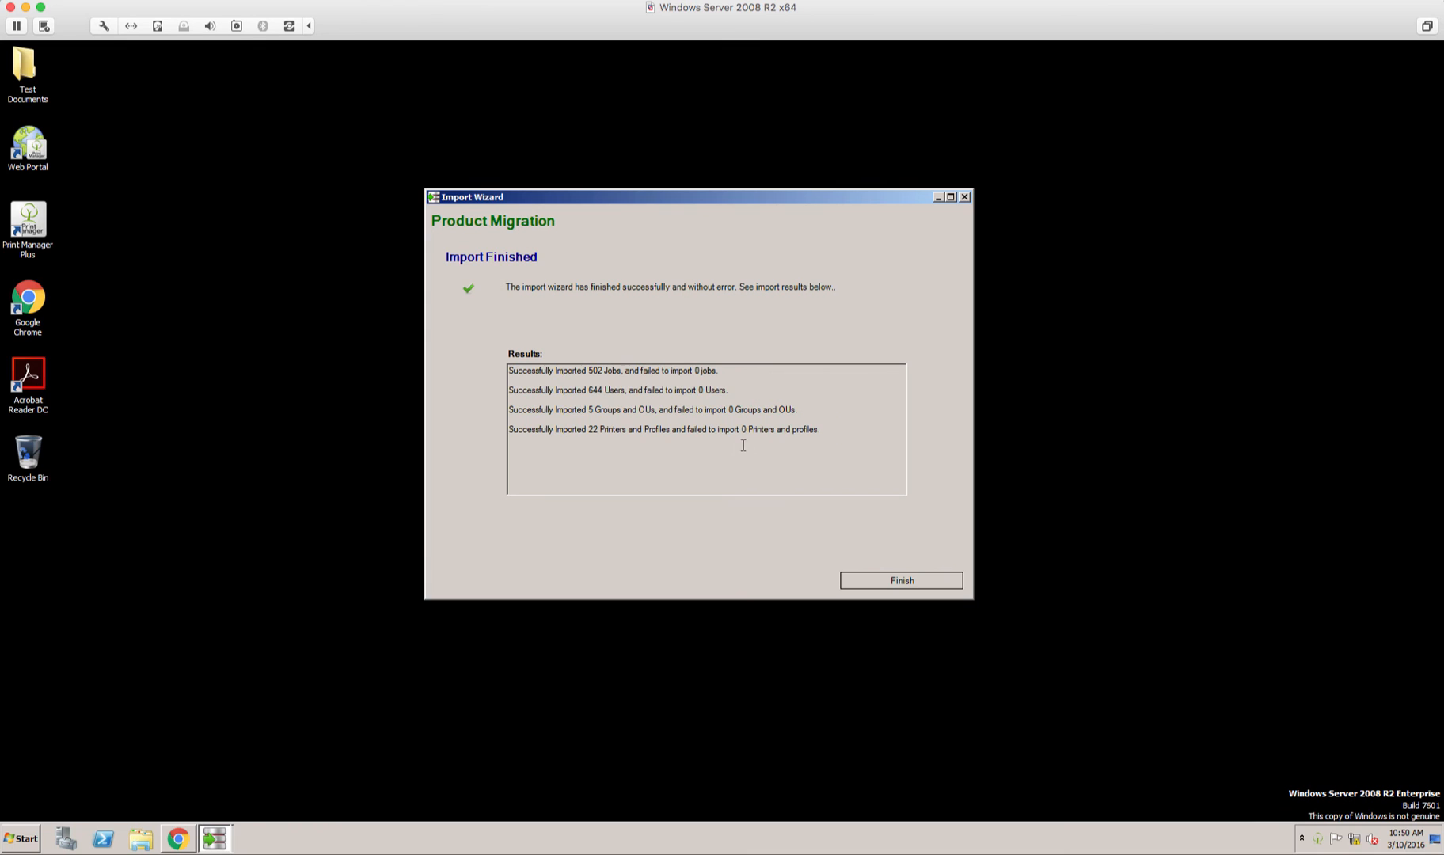
click(899, 581)
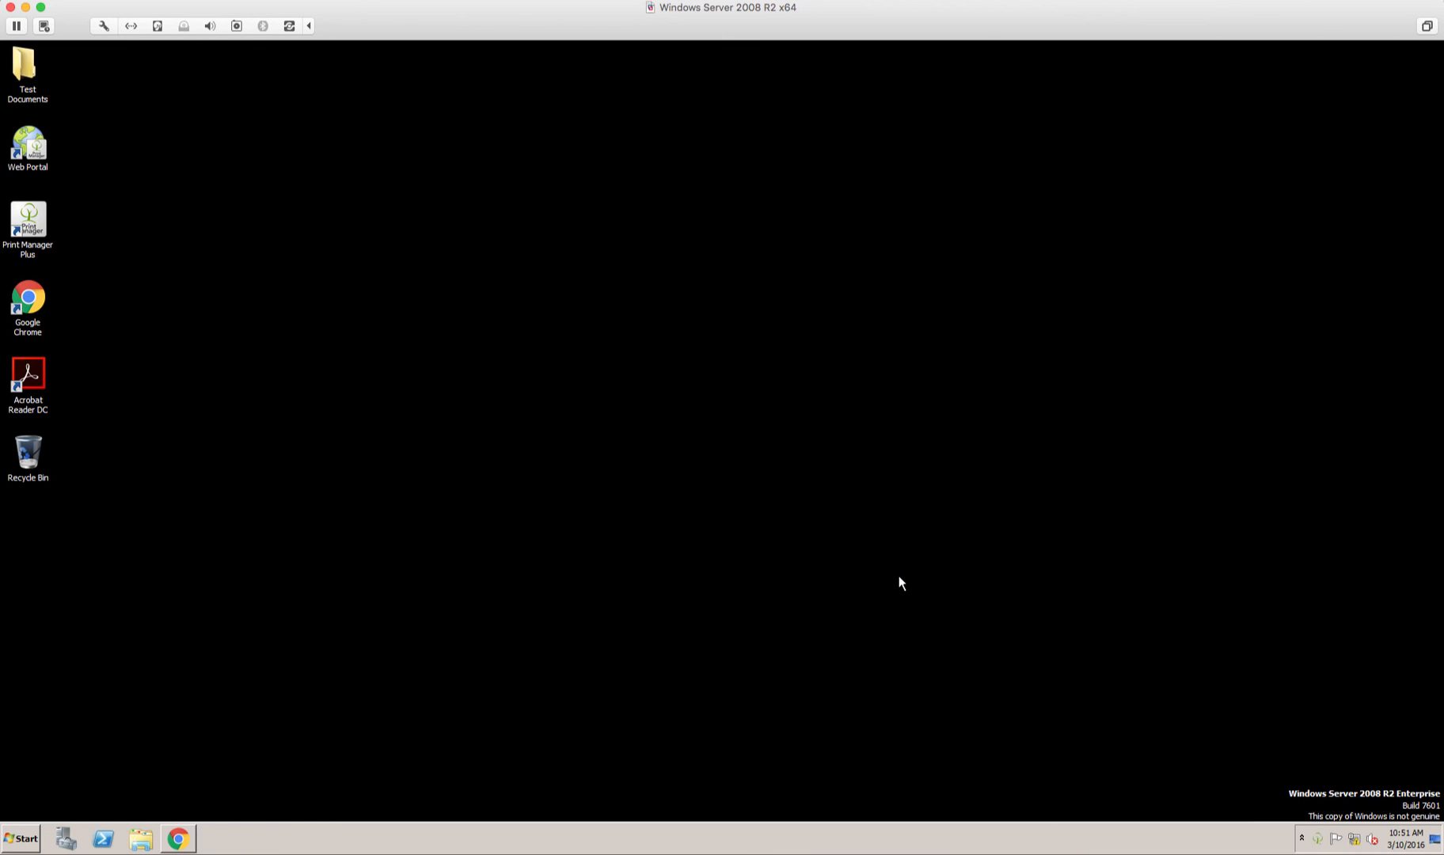